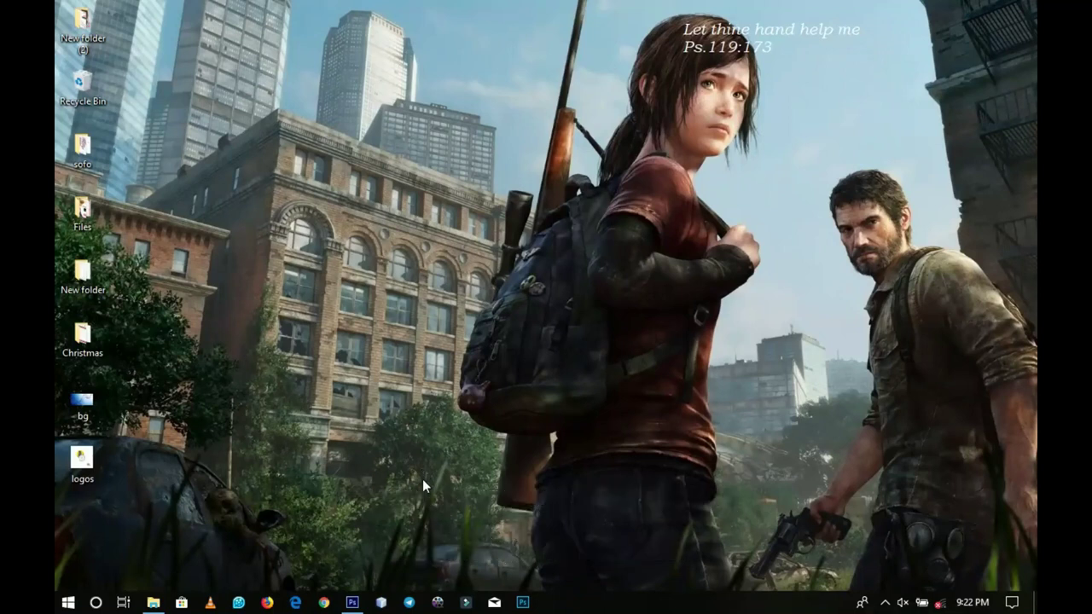
- Switch to Photoshop and create a new document using the International Paper preset in DL size
left_click(351, 603)
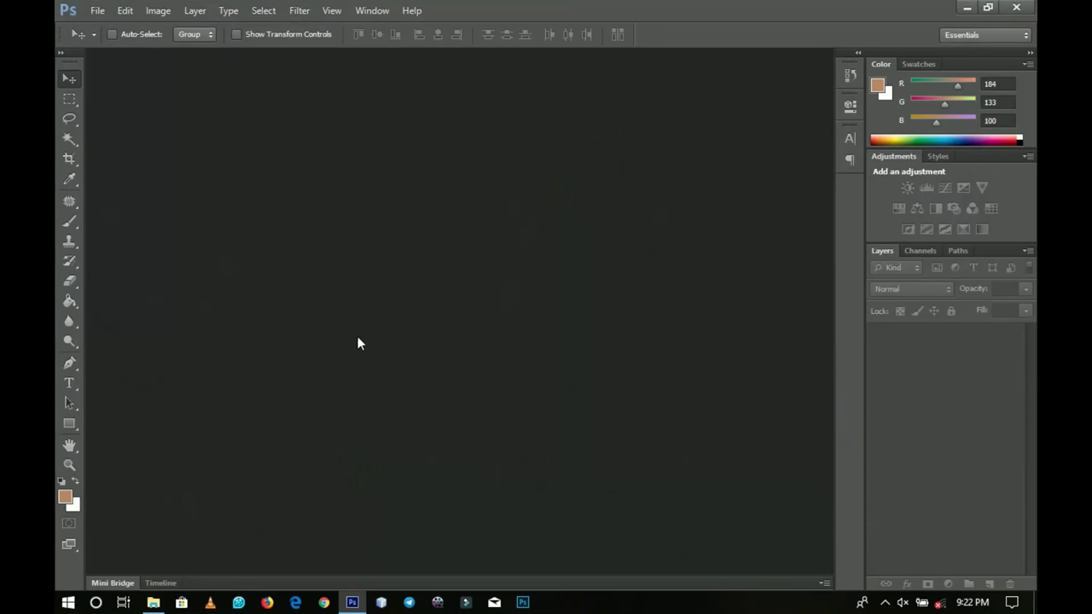
left_click(97, 10)
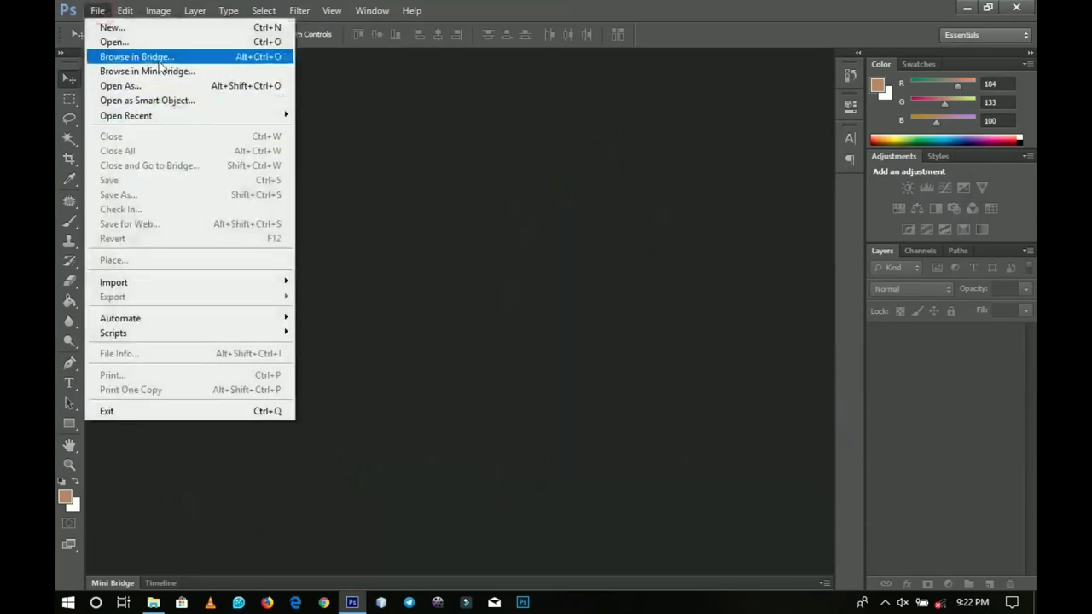
left_click(163, 32)
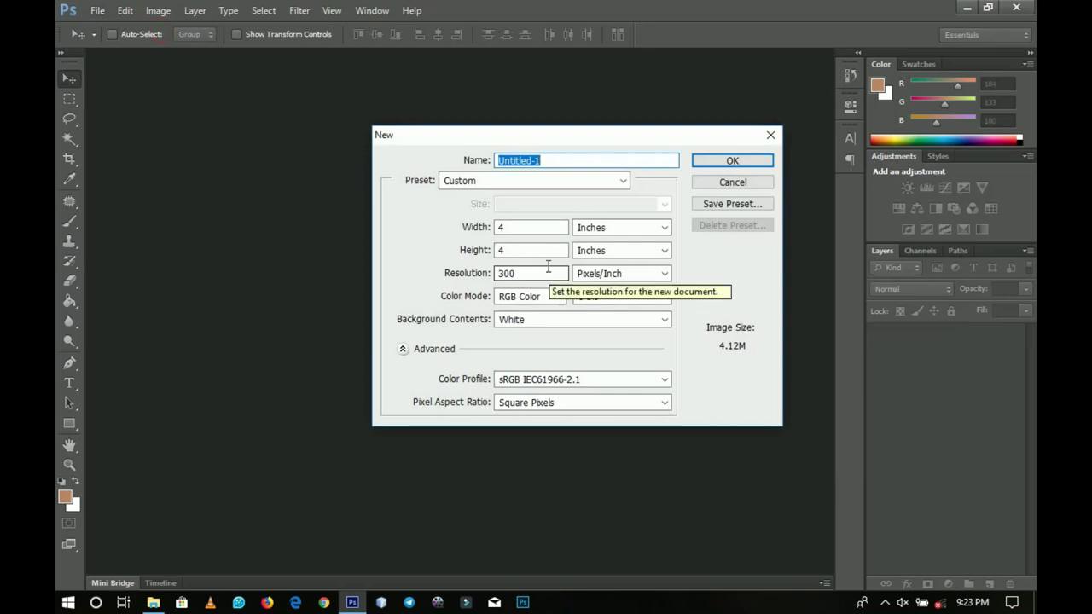
left_click(546, 180)
left_click(488, 246)
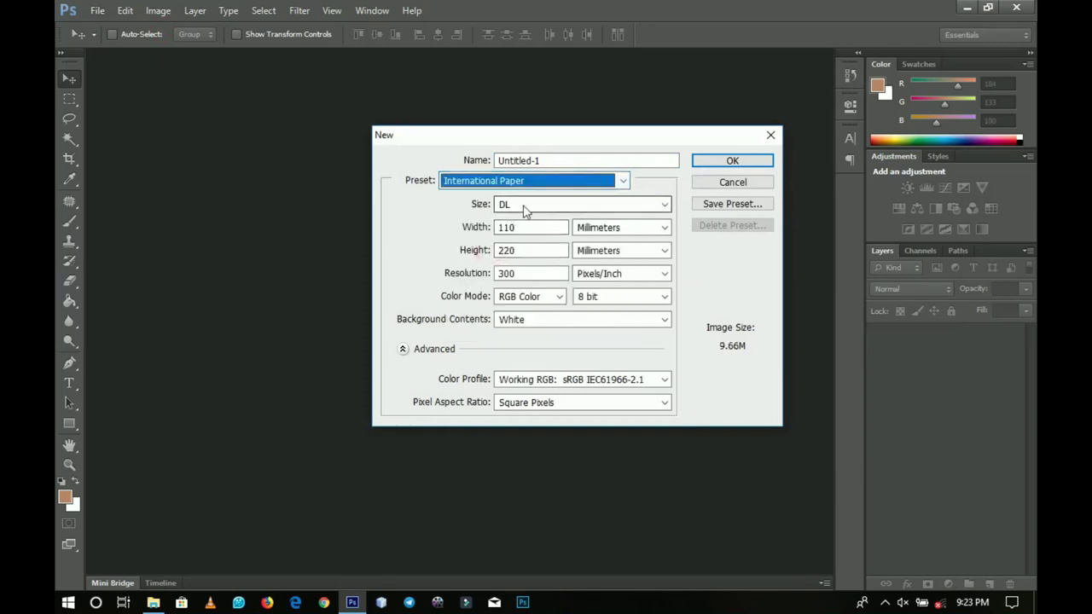
double_click(534, 227)
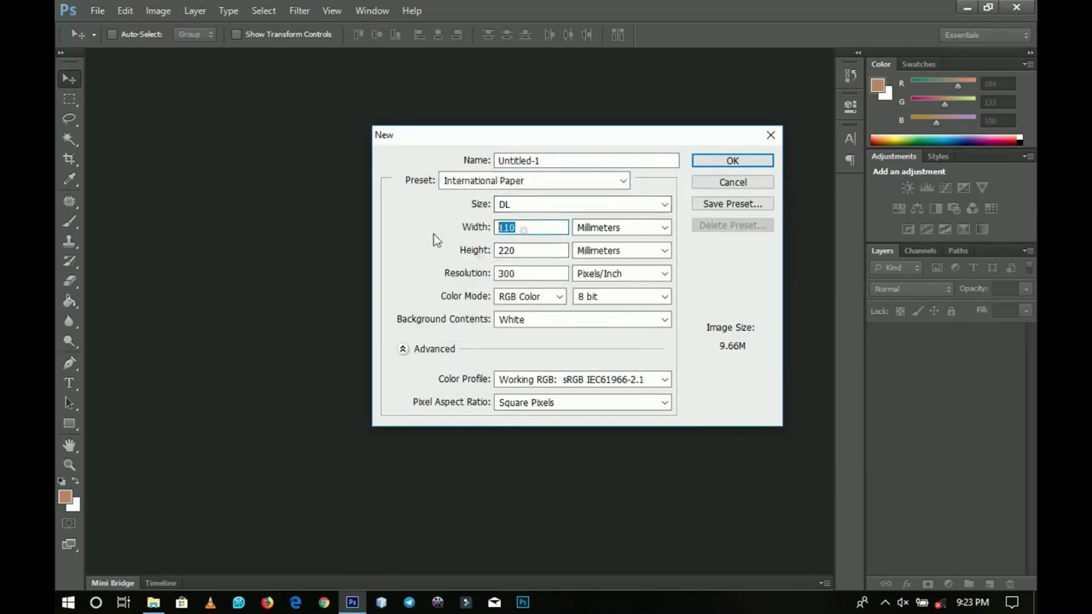
double_click(526, 250)
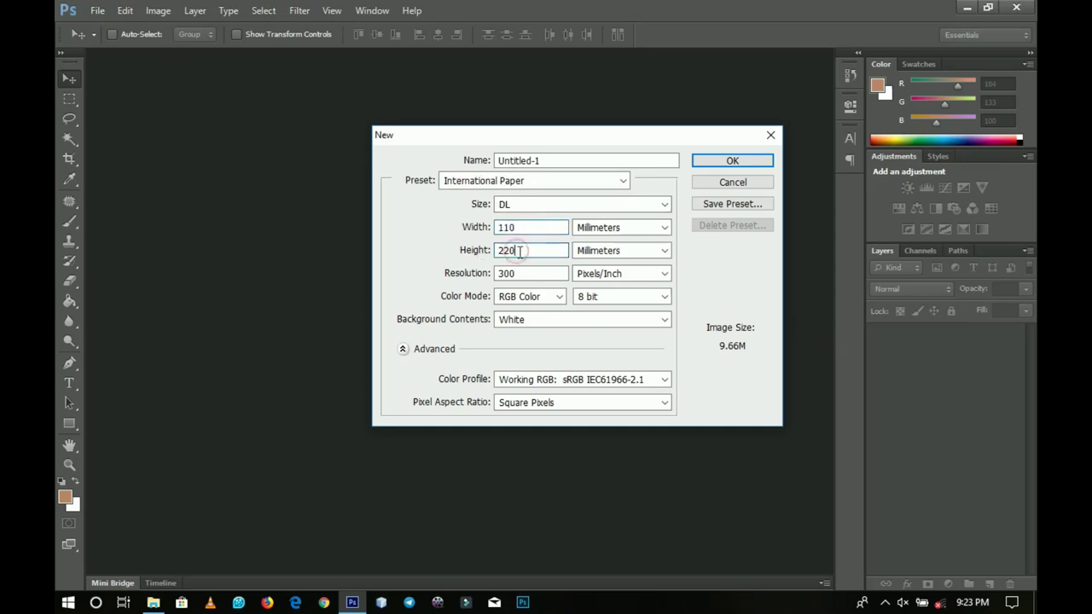
left_click(528, 187)
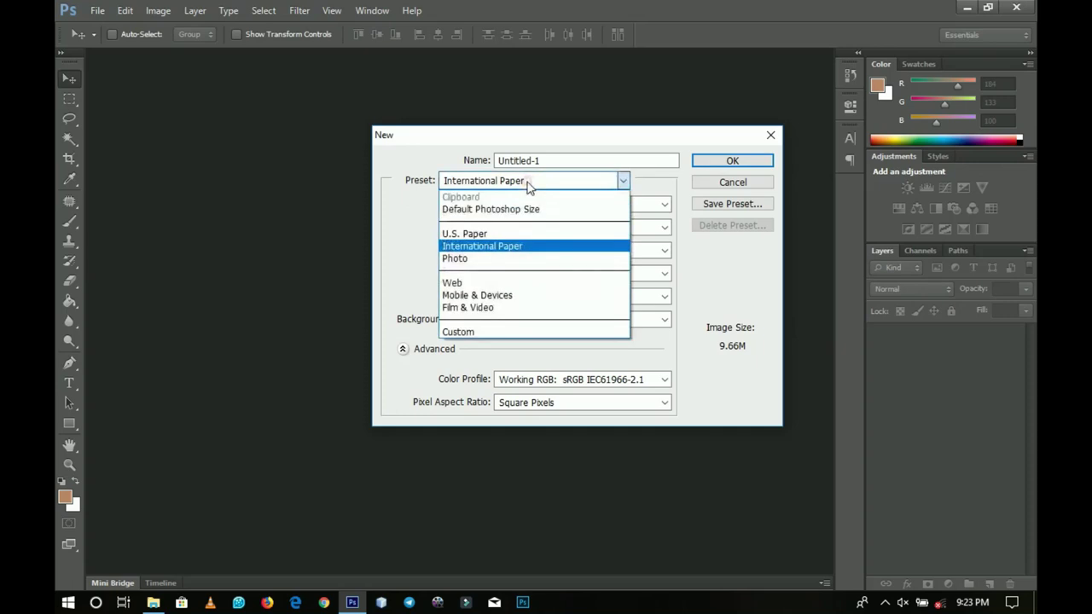
left_click(515, 242)
left_click(518, 205)
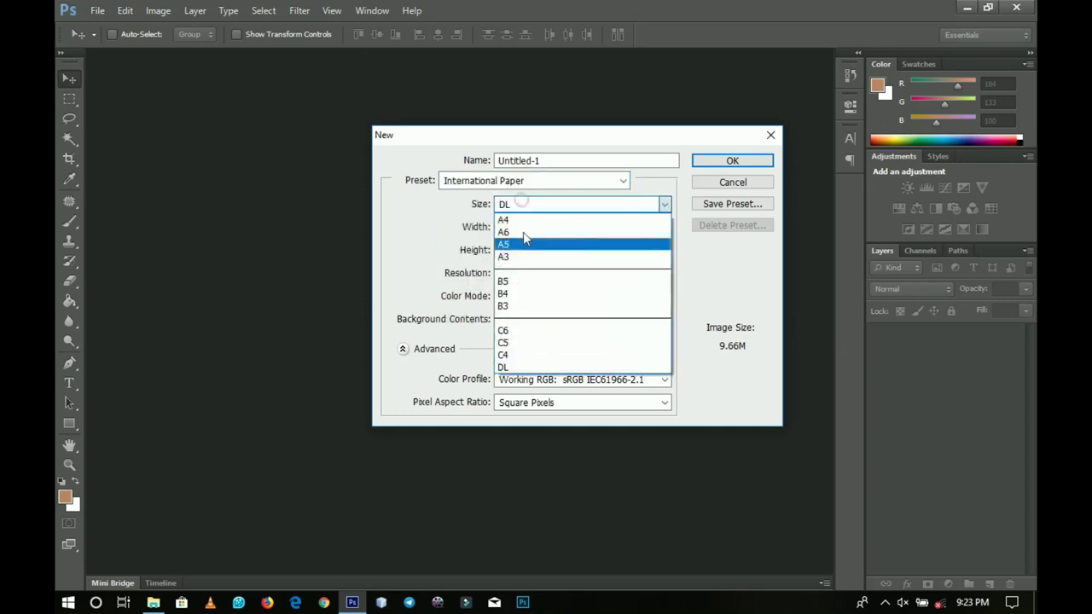
left_click(515, 368)
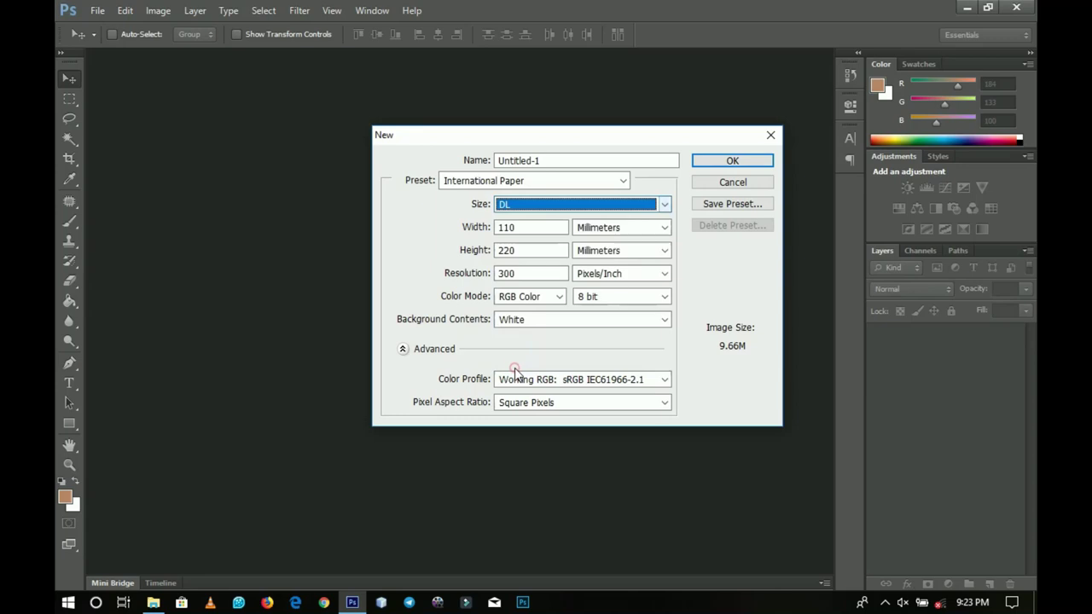
left_click(733, 162)
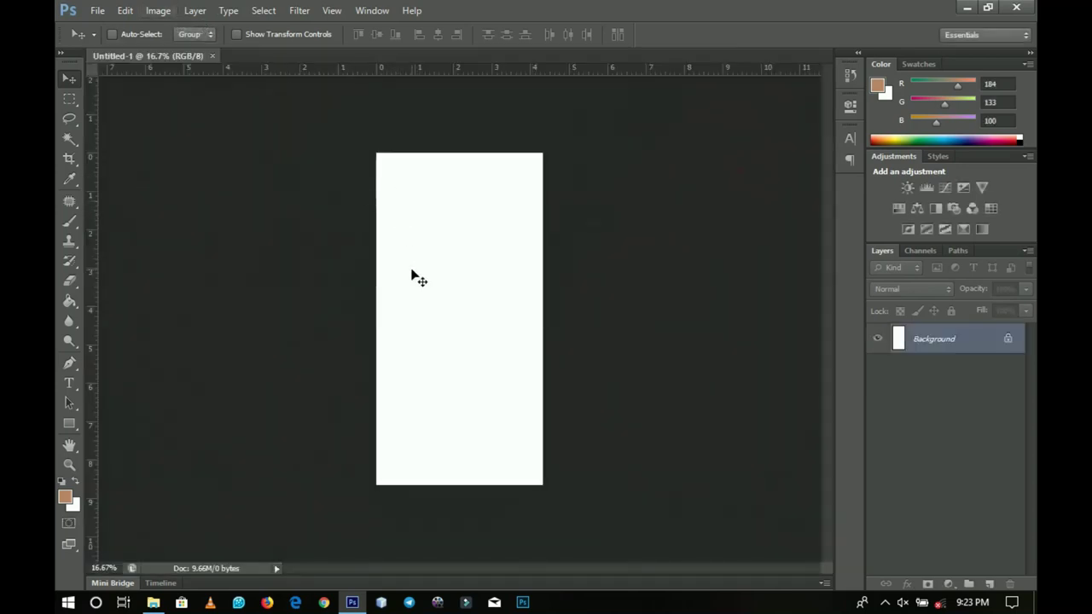
- Rotate the canvas 90° clockwise into landscape orientation and fit it to the screen
left_click(157, 10)
mouse_move(239, 163)
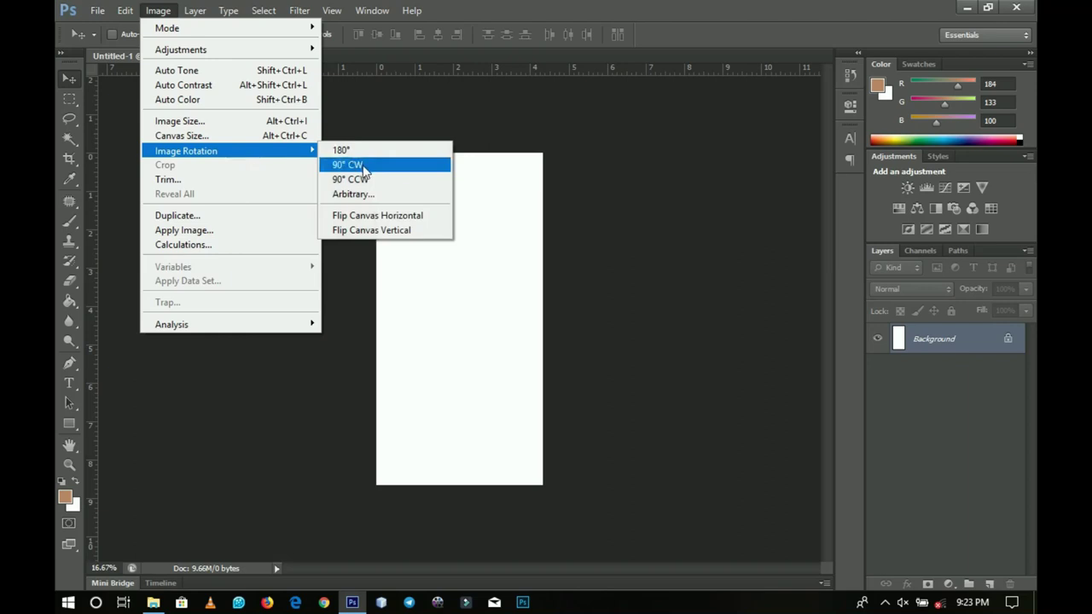
left_click(363, 166)
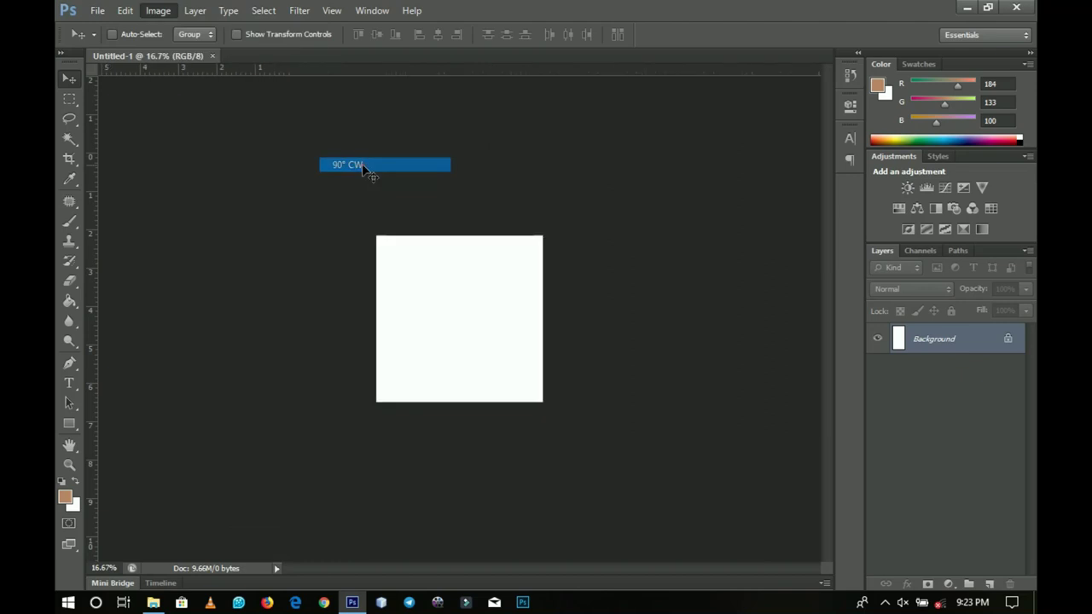
key("z")
right_click(487, 319)
left_click(499, 326)
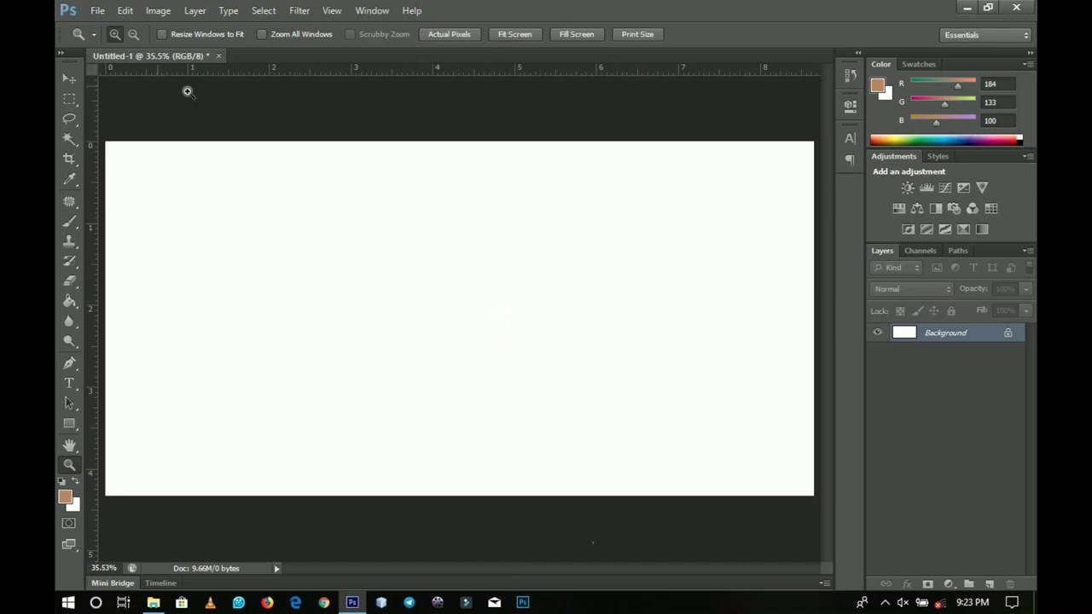
- Place the bg image from the Desktop so that it covers the whole canvas
left_click(99, 11)
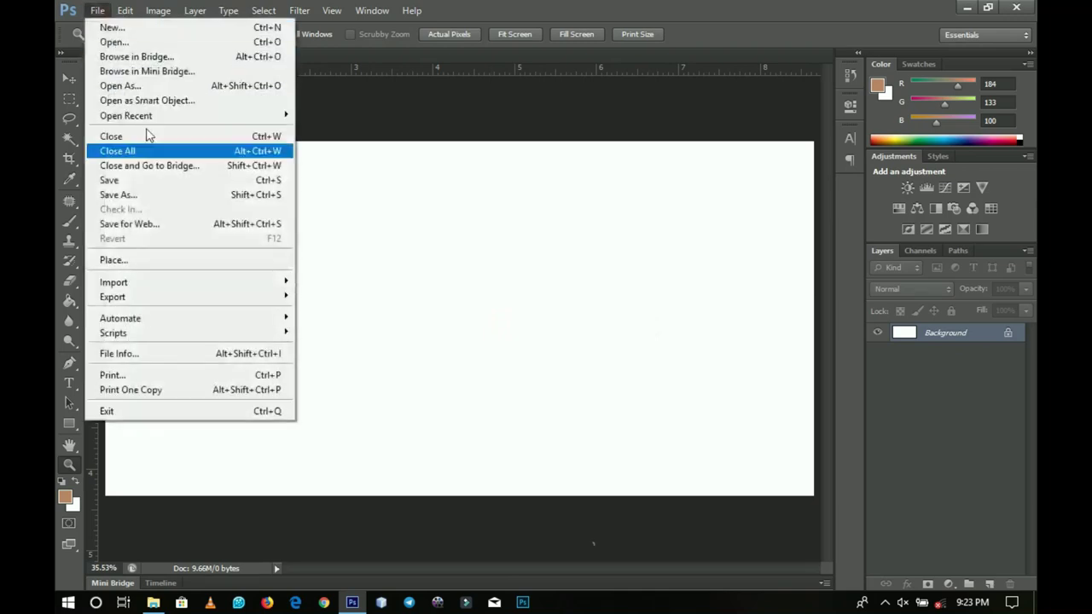
left_click(175, 260)
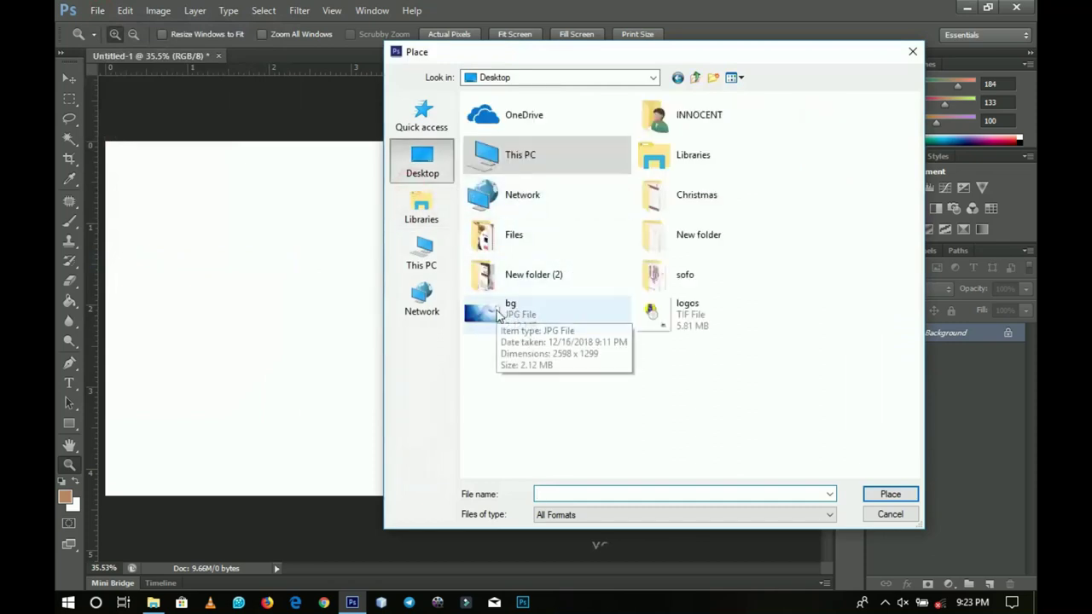
left_click(504, 314)
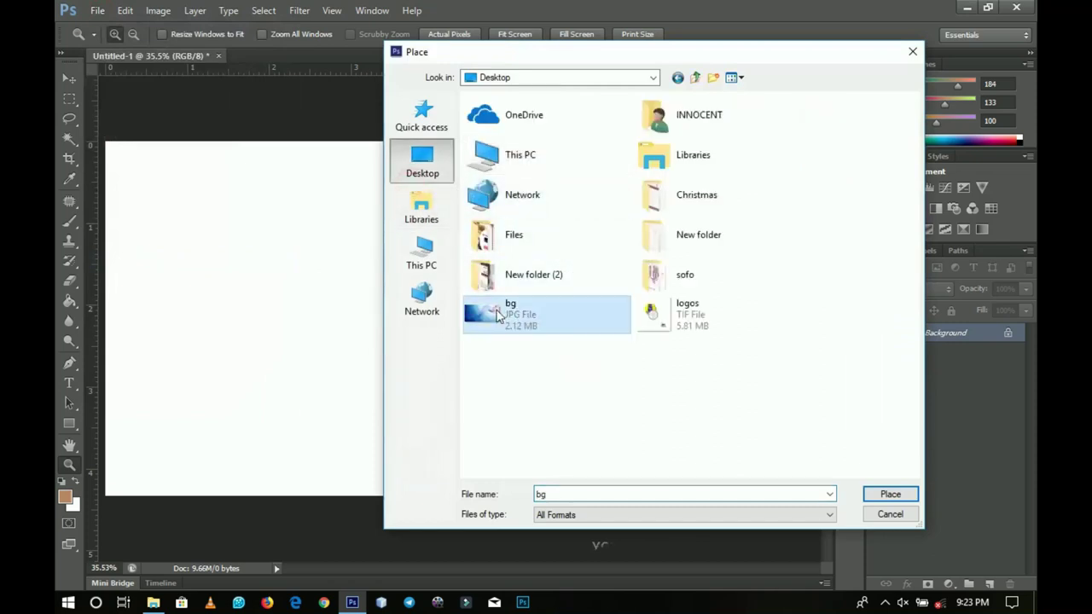
left_click(887, 495)
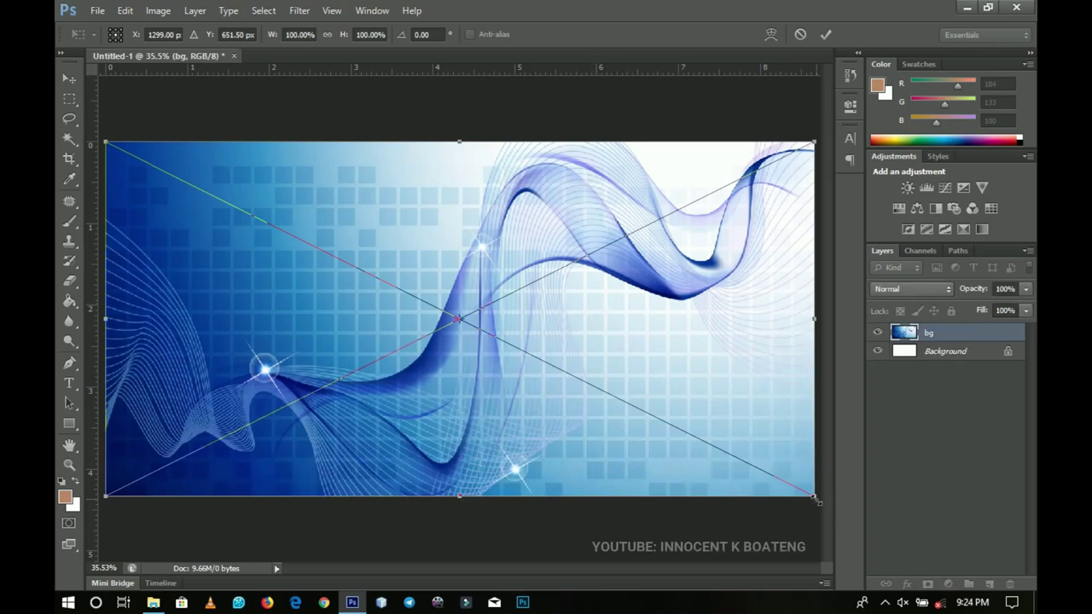
mouse_move(817, 502)
left_mouse_down()
mouse_move(836, 491)
mouse_move(790, 469)
mouse_move(818, 497)
left_mouse_up()
key("Return")
key("z")
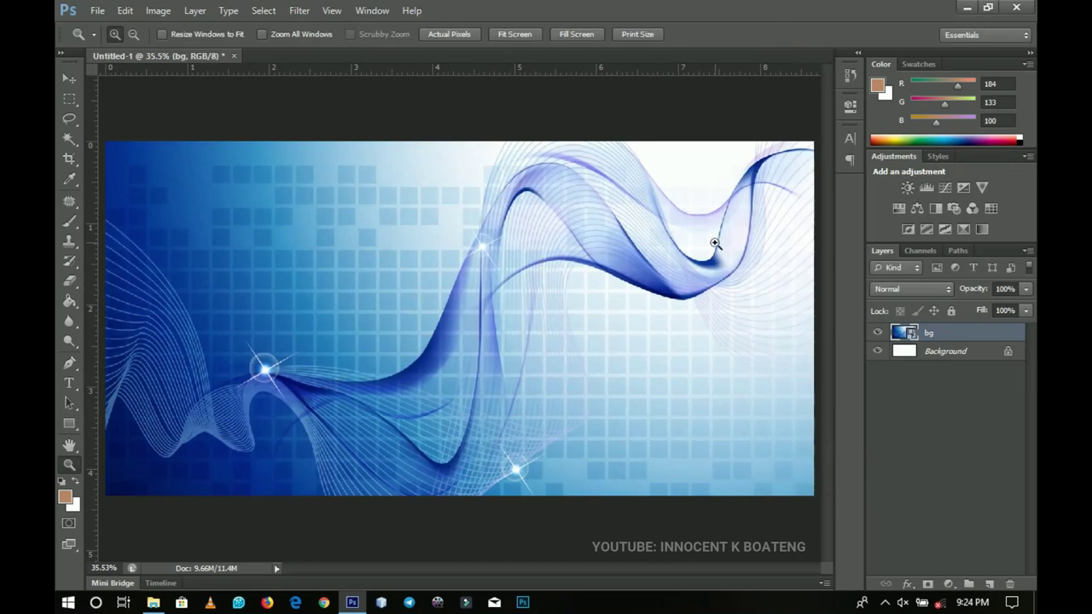
- Rasterize the bg layer and delete its right half using a rectangular selection, leaving nothing selected
right_click(956, 334)
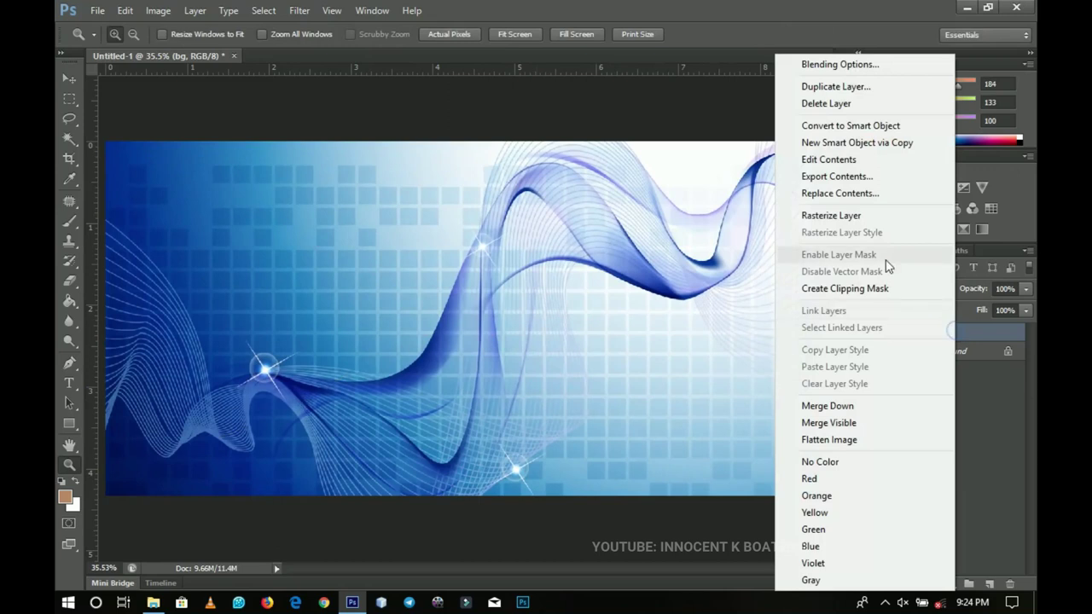
left_click(827, 218)
left_click(69, 96)
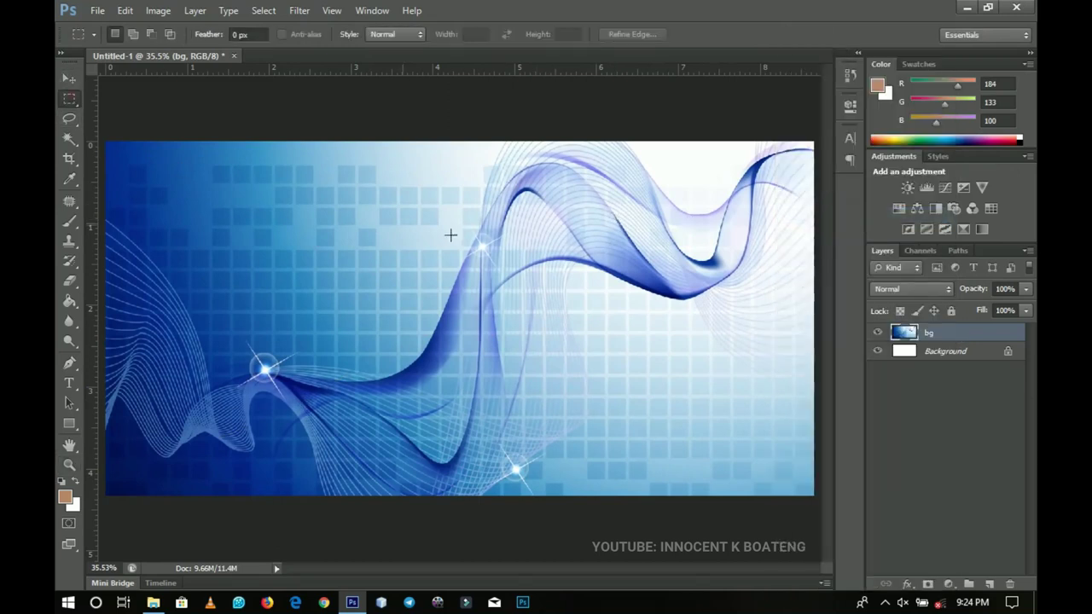
left_click_drag(420, 126, 978, 529)
left_click_drag(540, 387, 589, 389)
key("Delete")
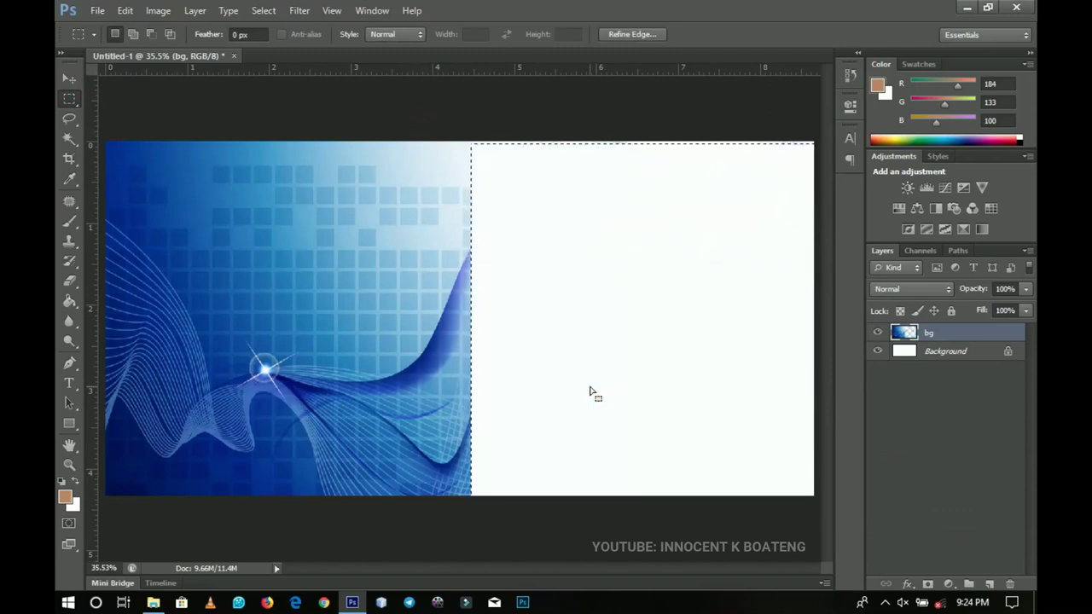
key("ctrl+d")
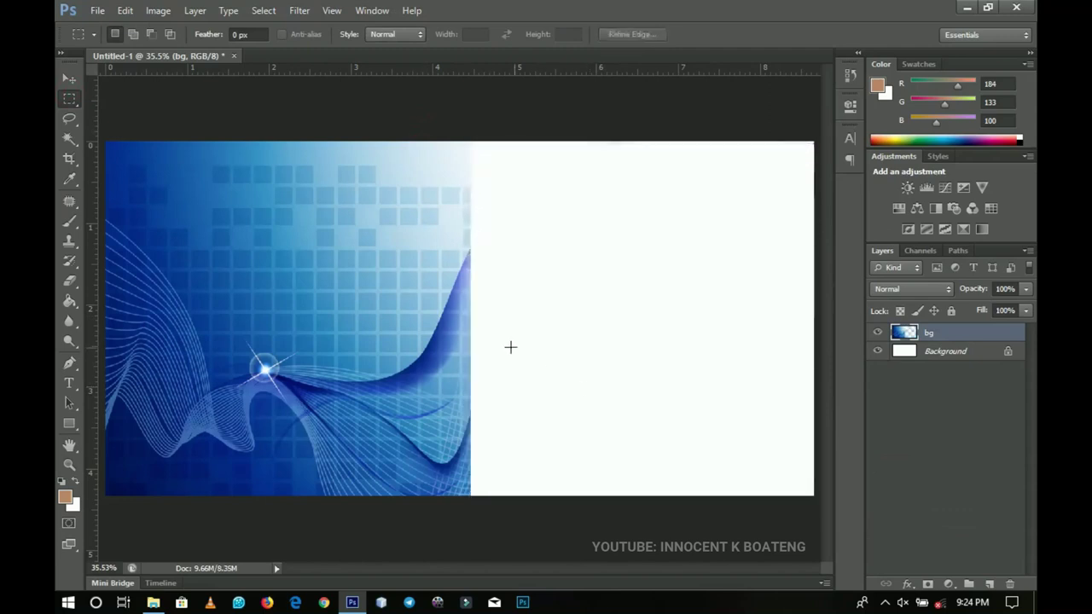
- Duplicate the bg layer, flip the copy horizontally and shift it right so both halves mirror each other at the seam
key("ctrl+j")
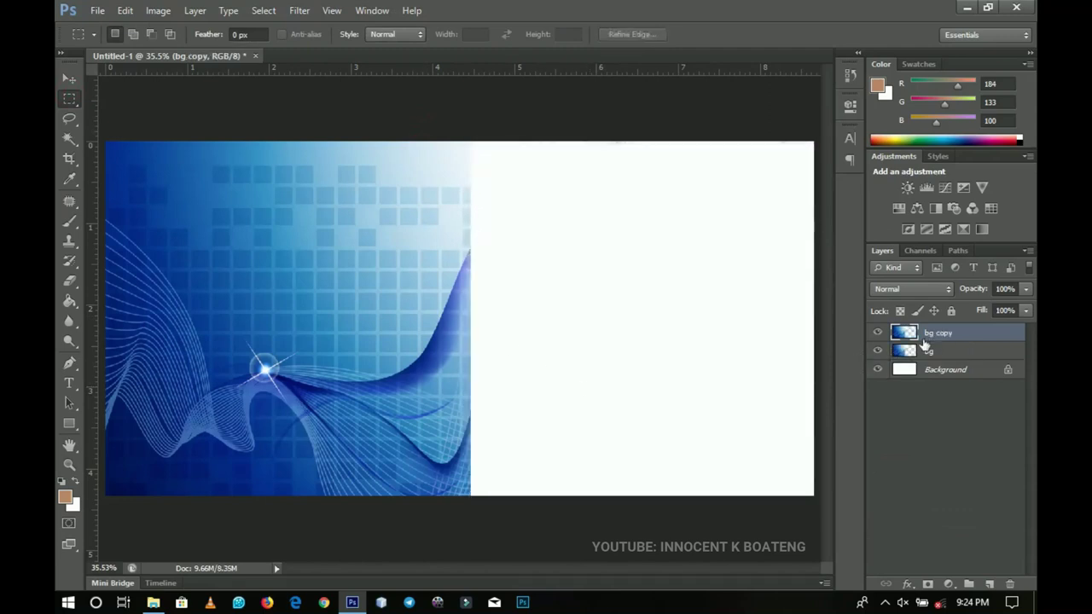
key("ctrl+t")
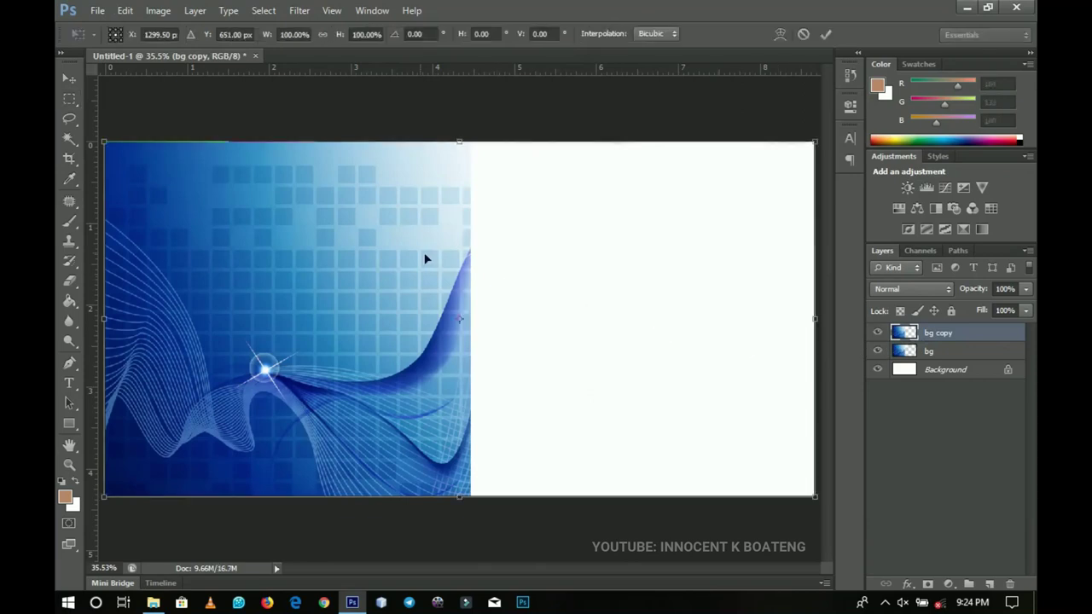
right_click(350, 231)
left_click(437, 463)
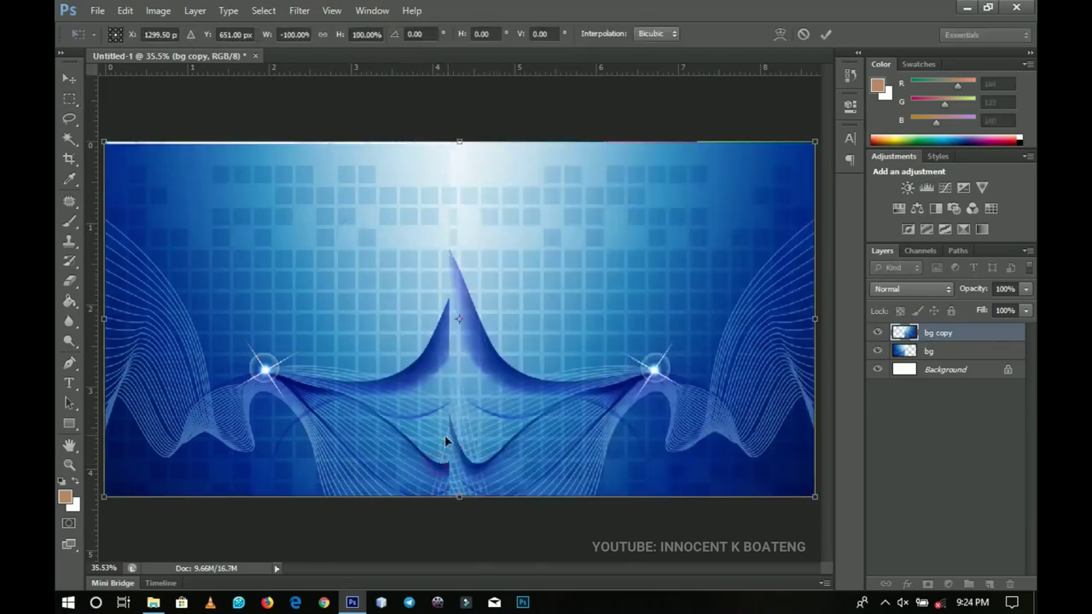
key("v")
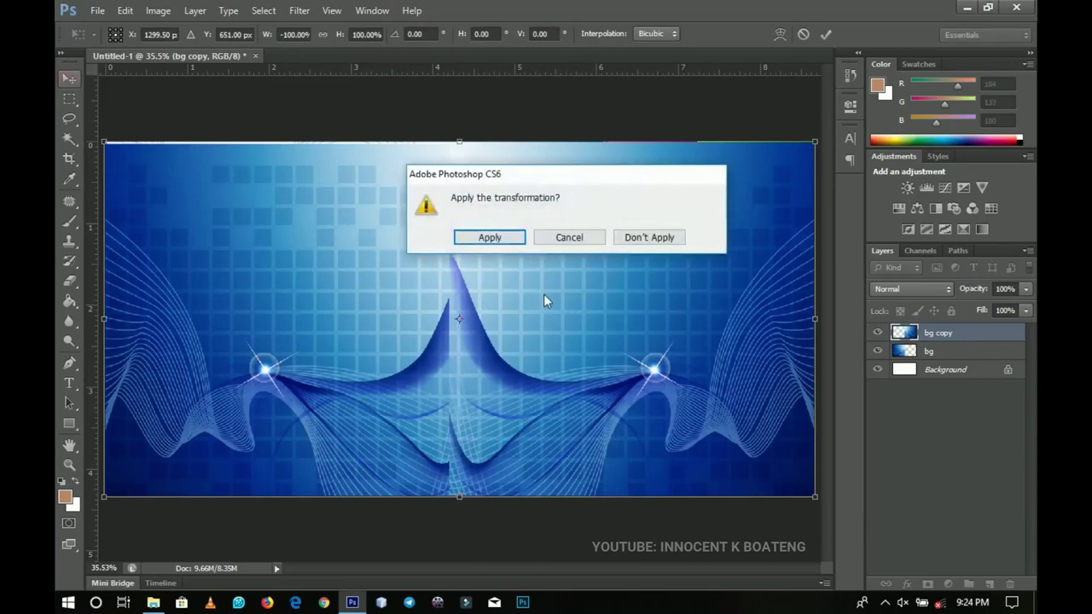
left_click(489, 238)
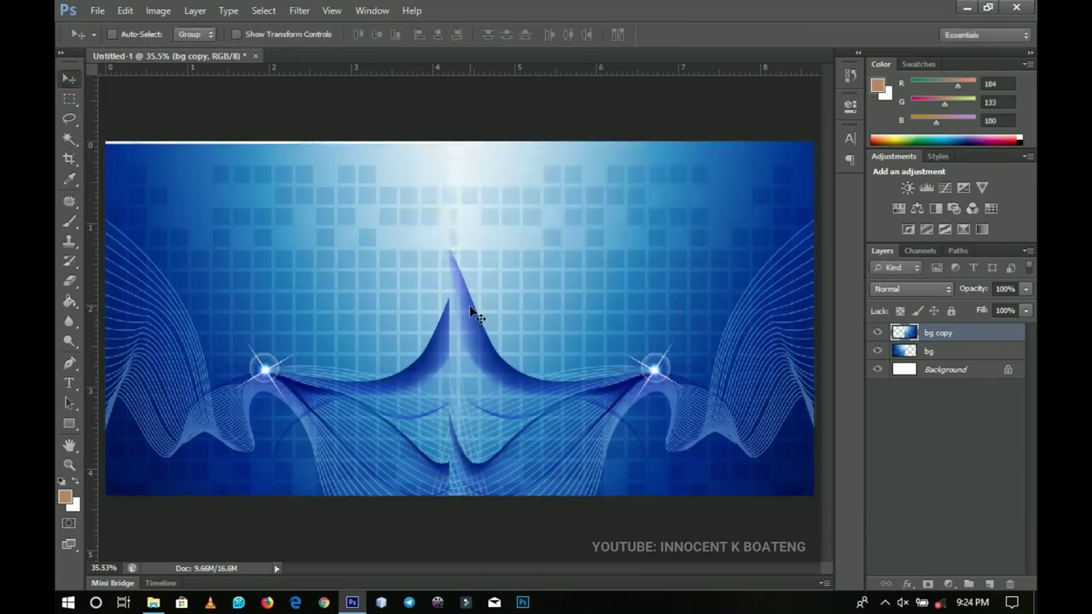
left_click_drag(538, 322, 568, 333)
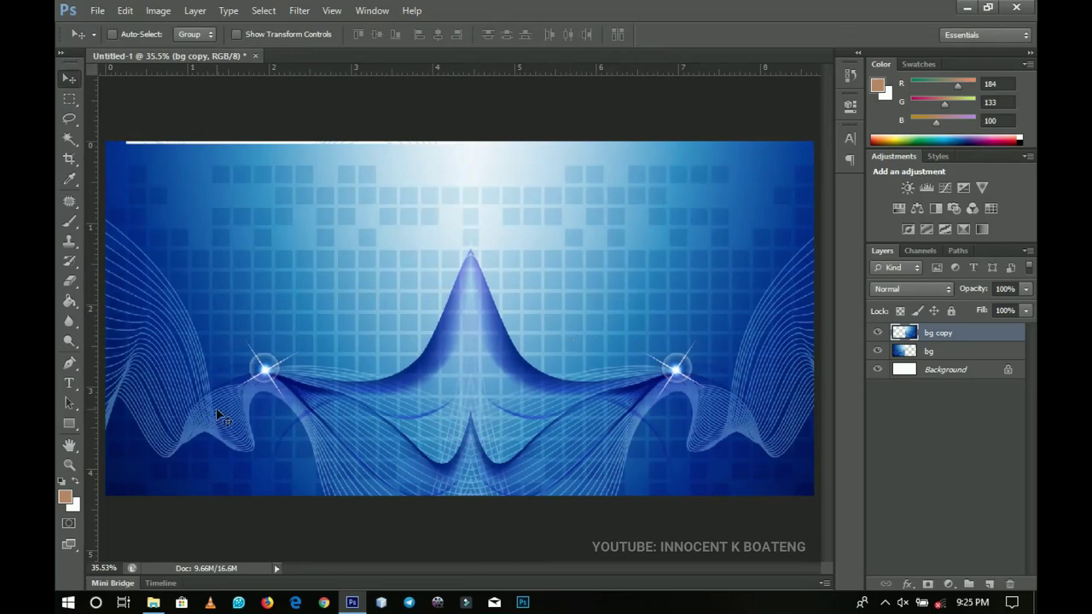
- Try a white rectangle of about 2494 by 1204 px just inside the canvas edges, and delete it
left_click(73, 429)
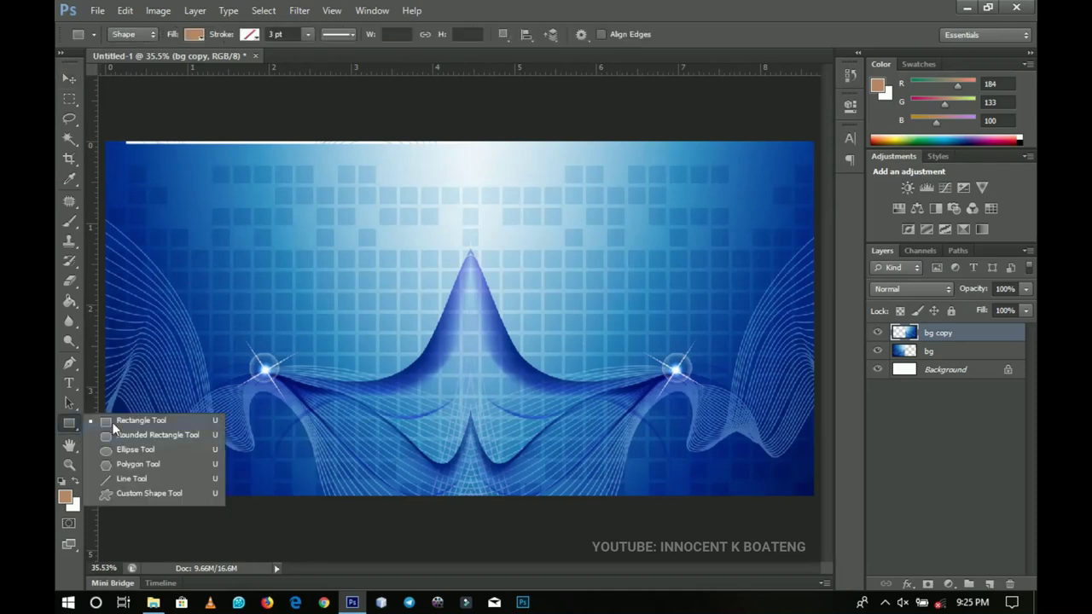
left_click(112, 422)
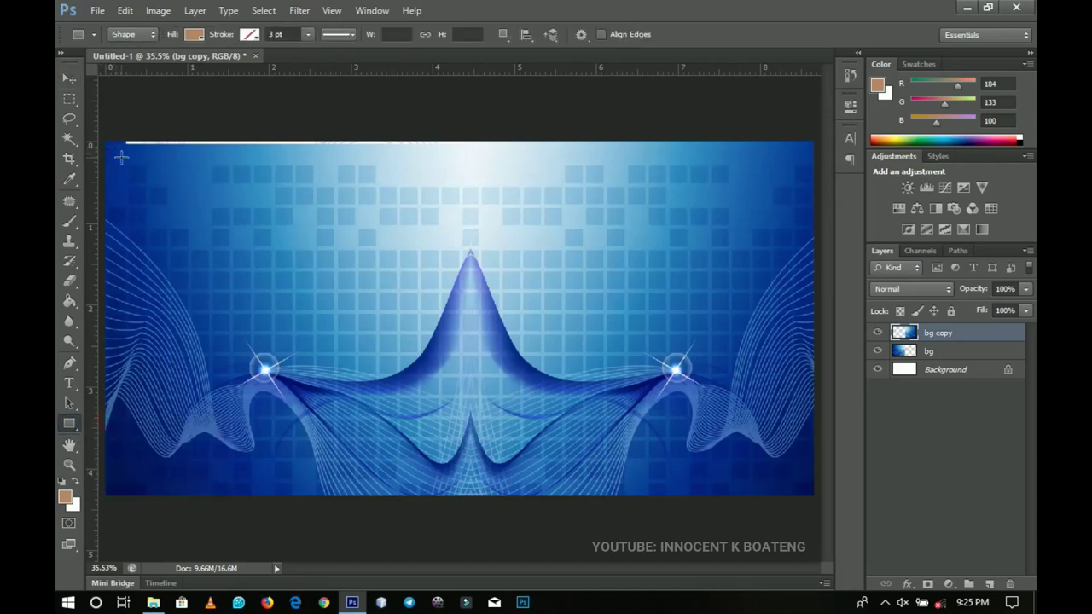
left_click_drag(120, 152, 799, 482)
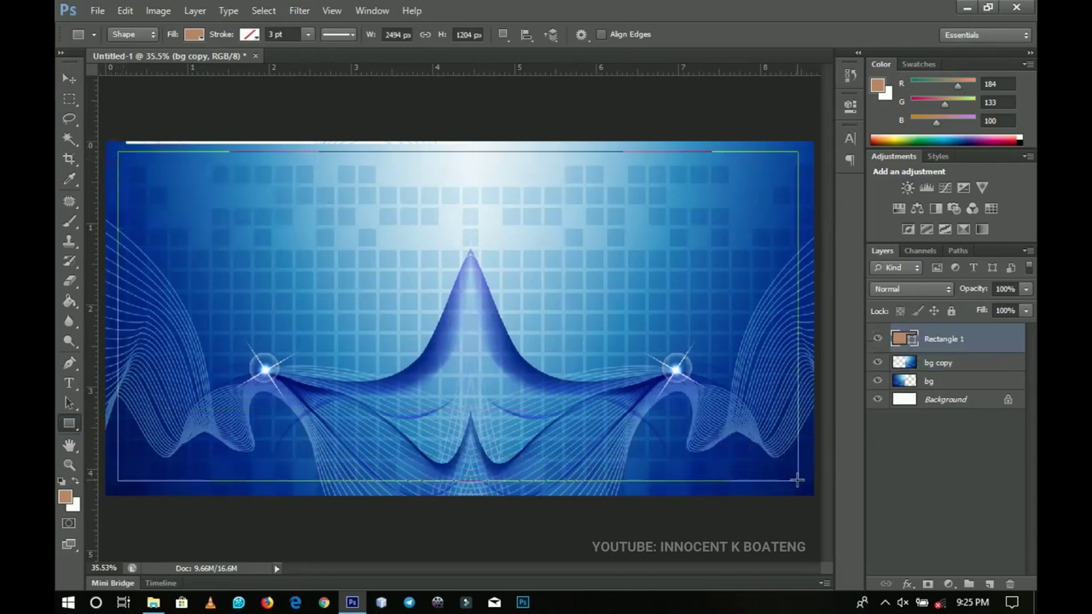
double_click(906, 339)
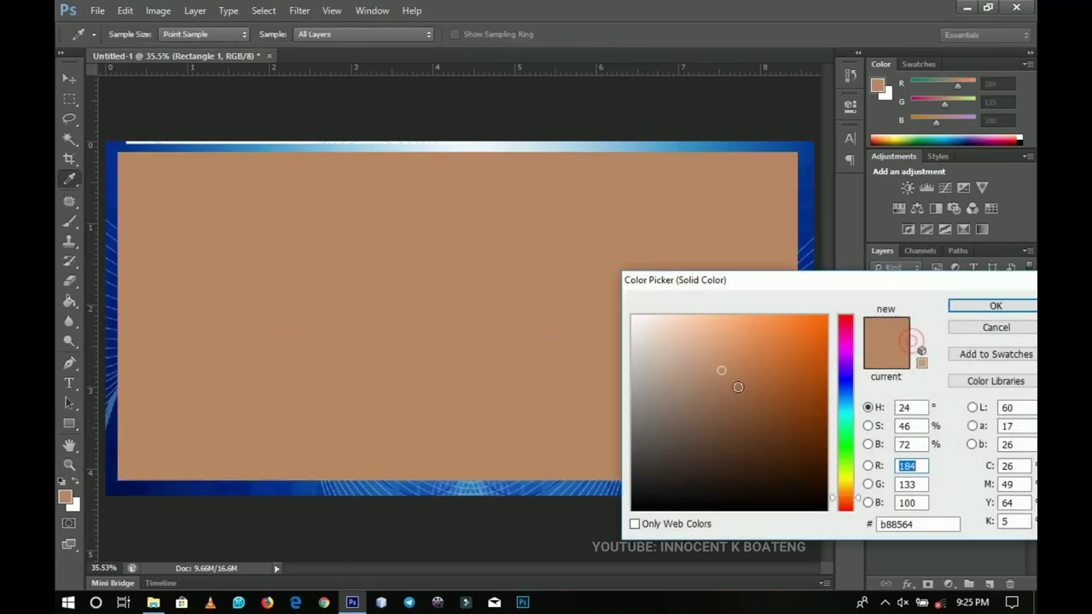
left_click_drag(716, 384, 540, 219)
left_click(996, 304)
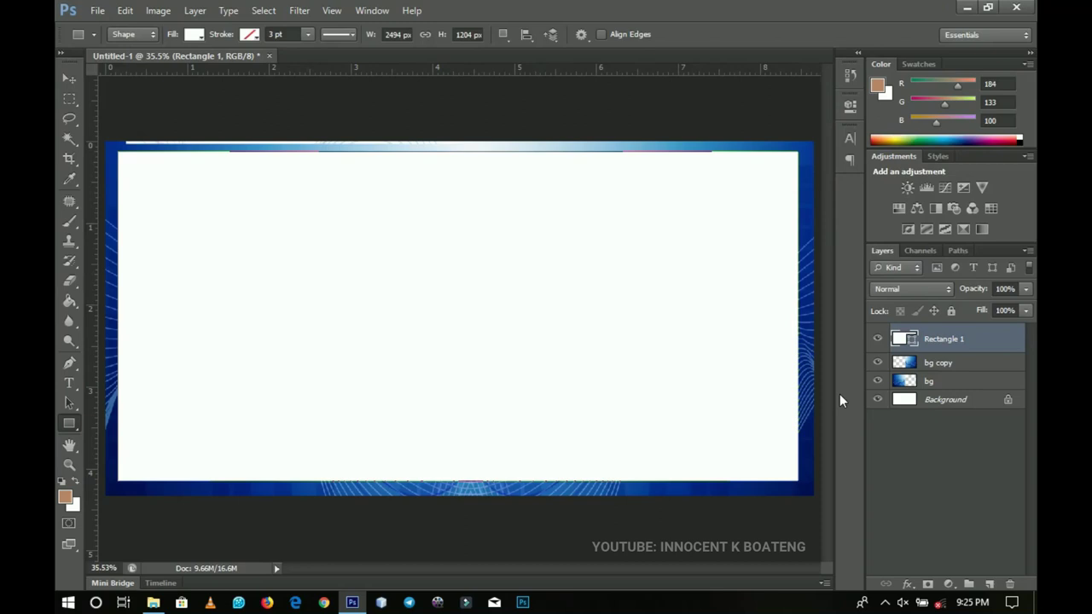
key("Delete")
- Draw a rounded rectangle with a 50 px radius, about 2500 by 1210 px, just inside the canvas edges
right_click(76, 425)
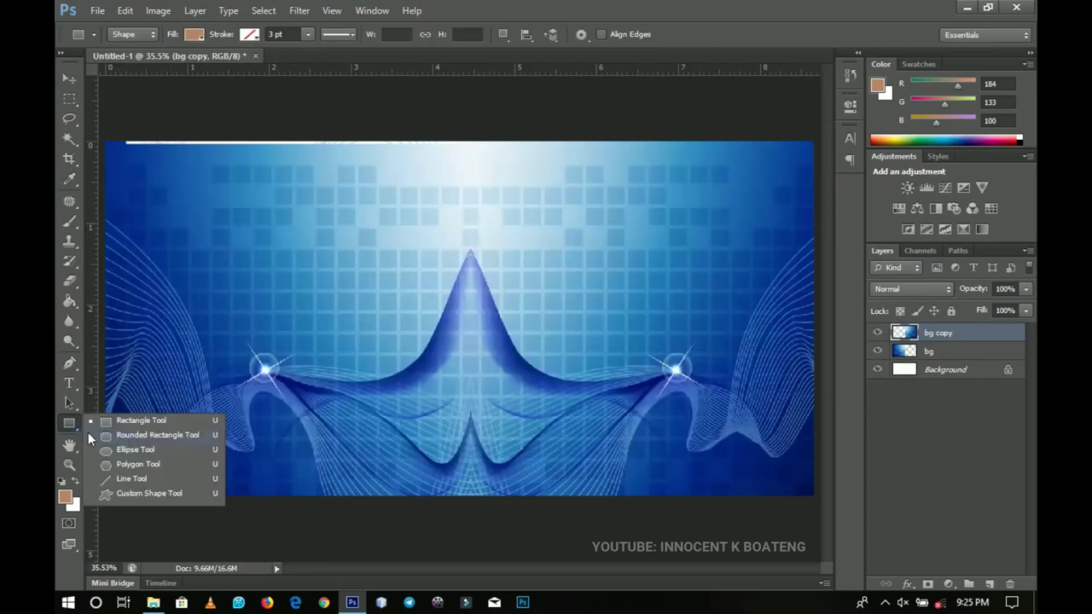
left_click(114, 438)
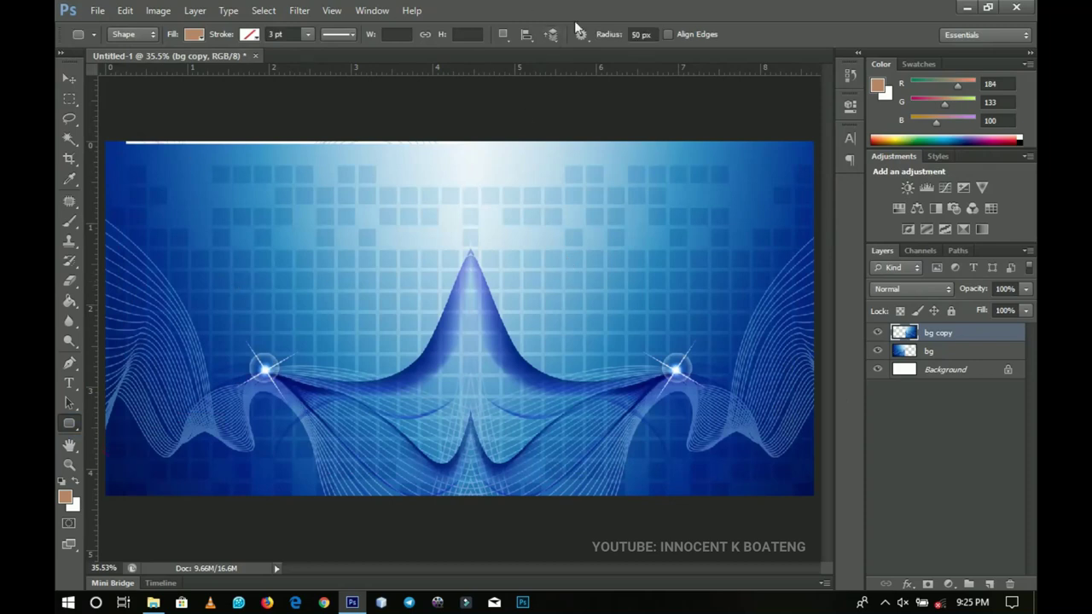
left_click_drag(192, 226, 625, 438)
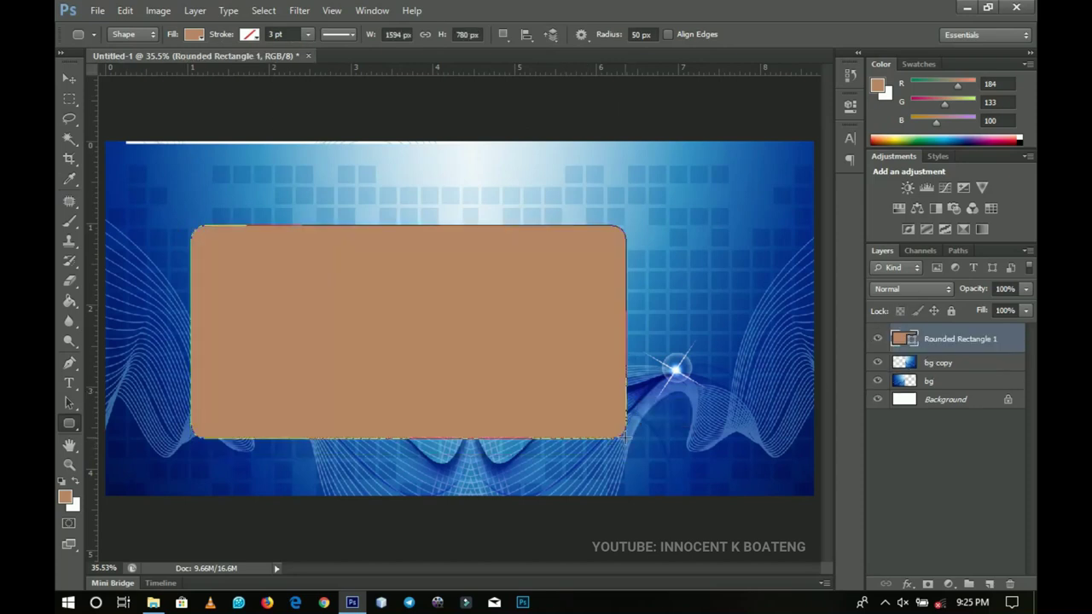
key("ctrl+z")
left_click_drag(123, 153, 802, 483)
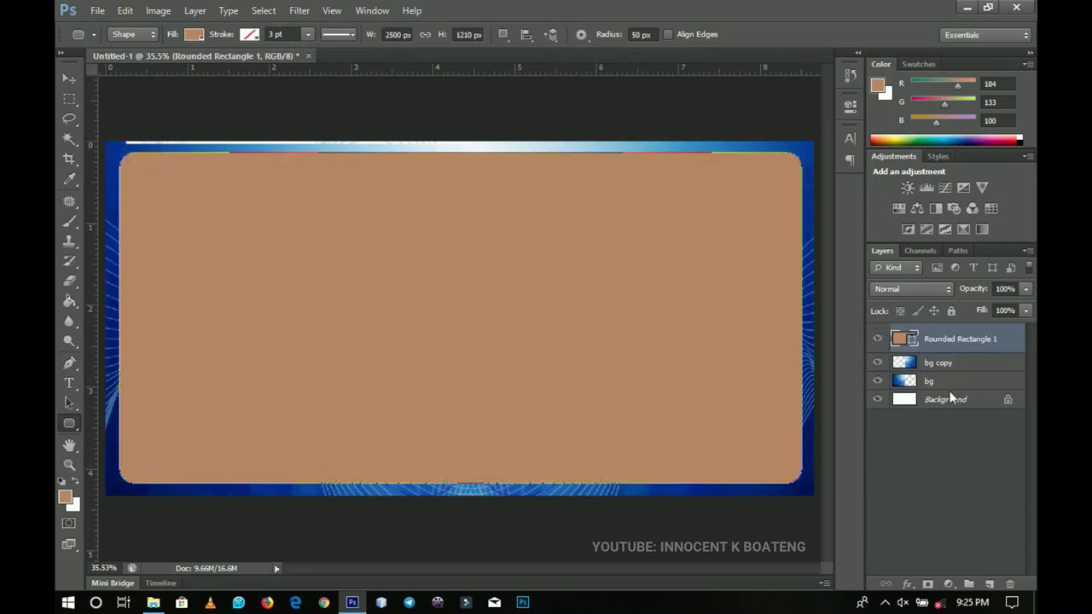
- Change the rounded rectangle's fill to white (ffffff)
key("i")
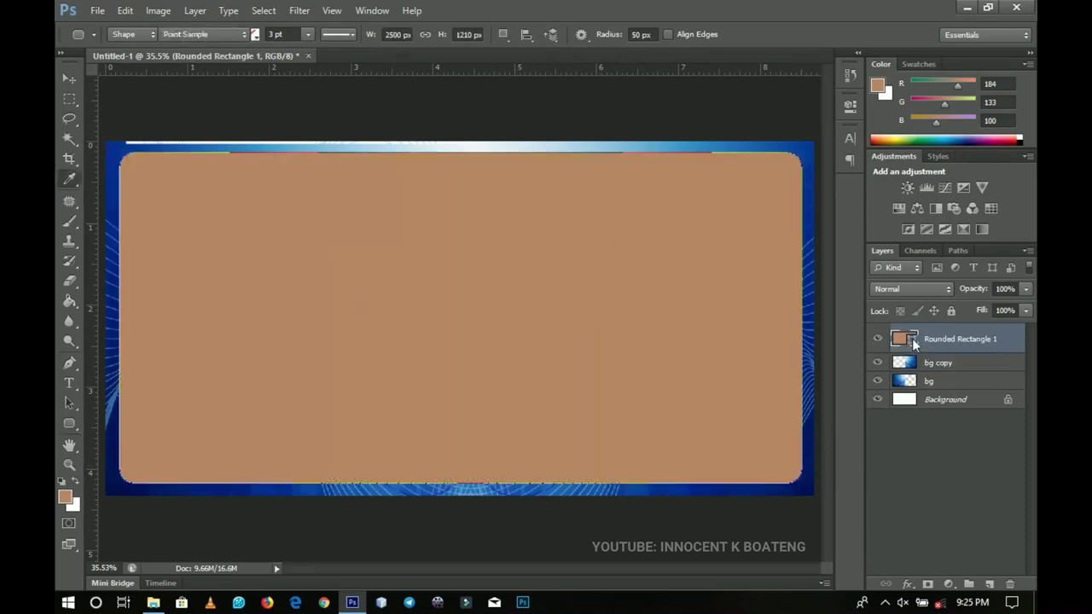
double_click(912, 338)
left_click_drag(770, 378, 544, 264)
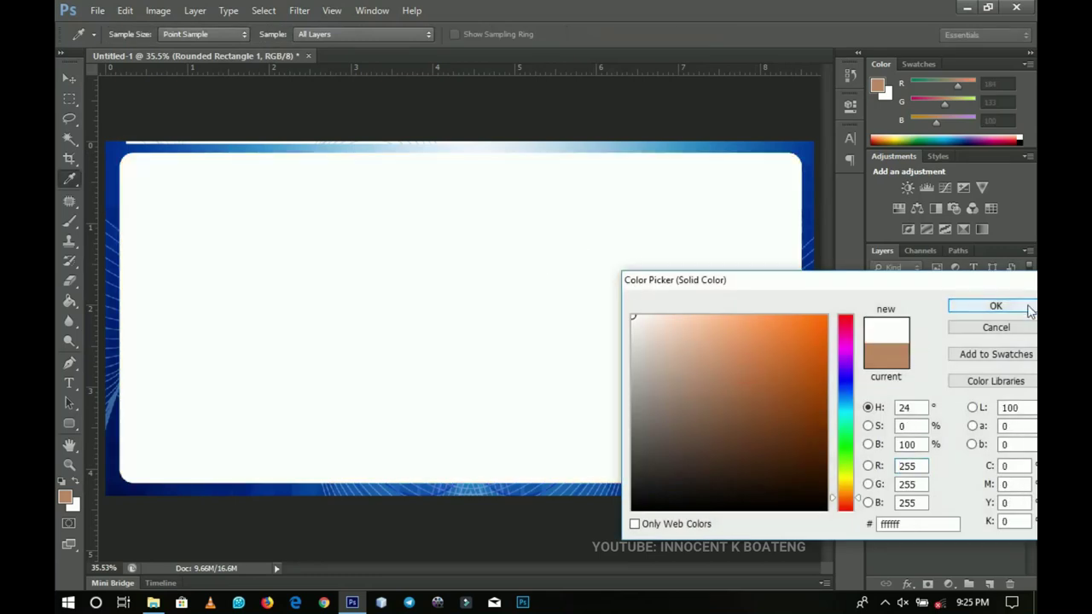
left_click(1028, 310)
- Center the rounded rectangle vertically and horizontally on the whole canvas, leaving nothing selected
left_click(69, 78)
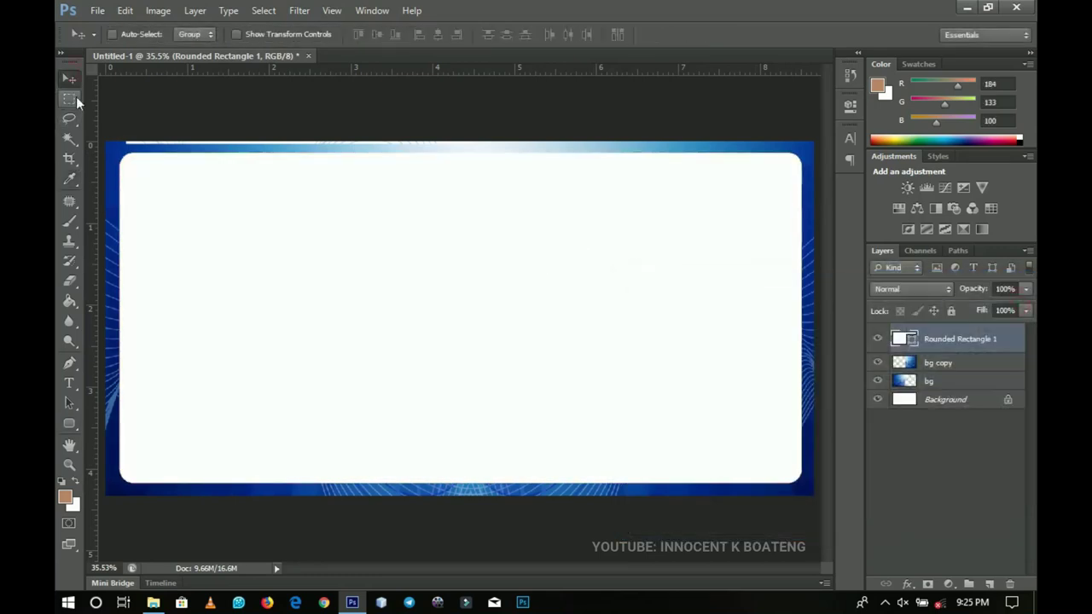
key("ctrl+a")
left_click(374, 34)
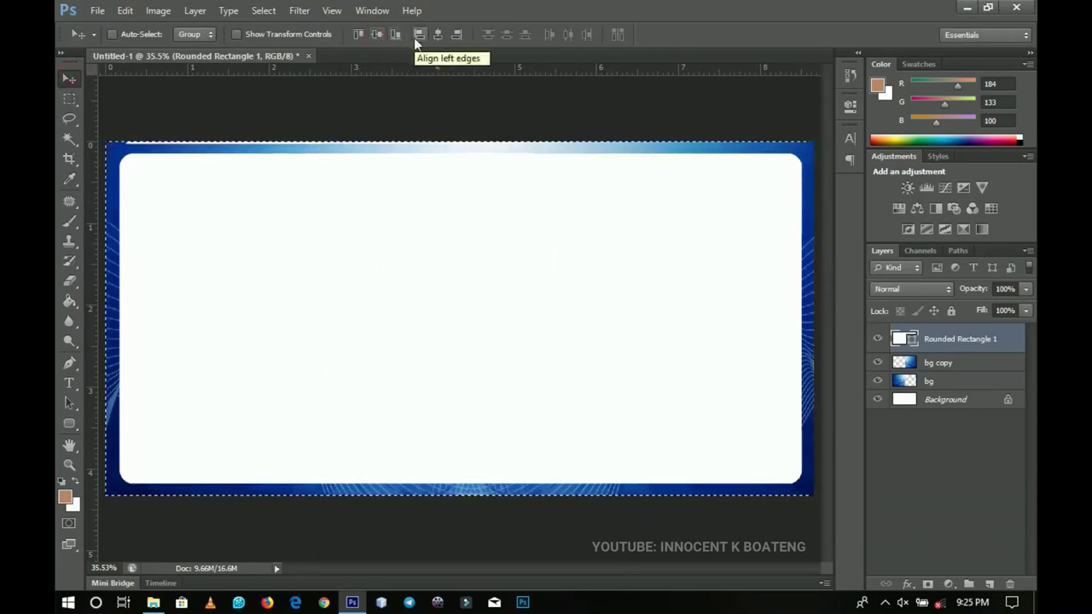
left_click(438, 35)
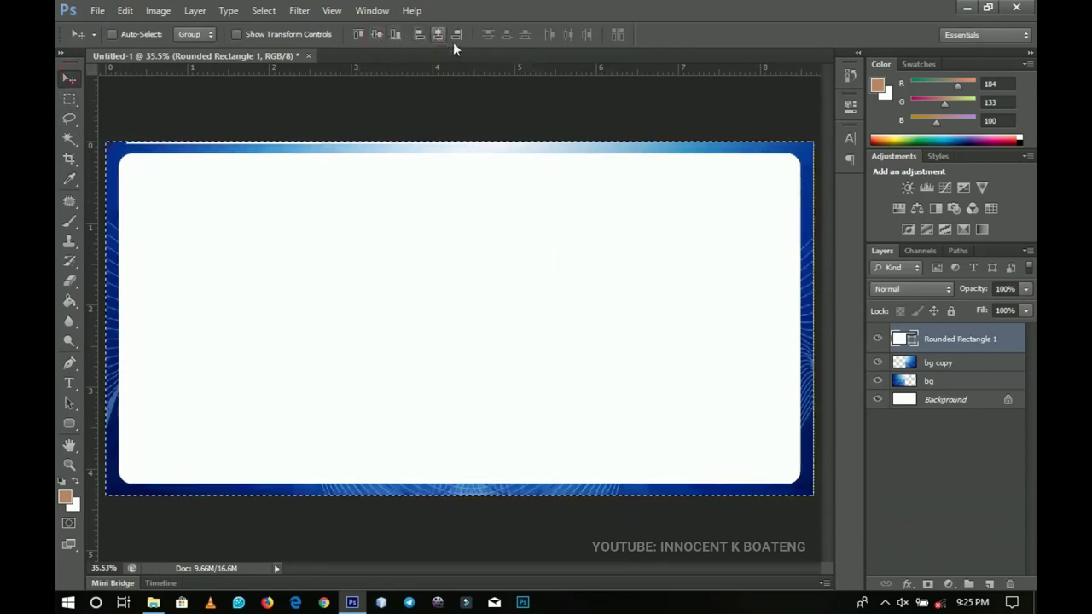
key("ctrl+d")
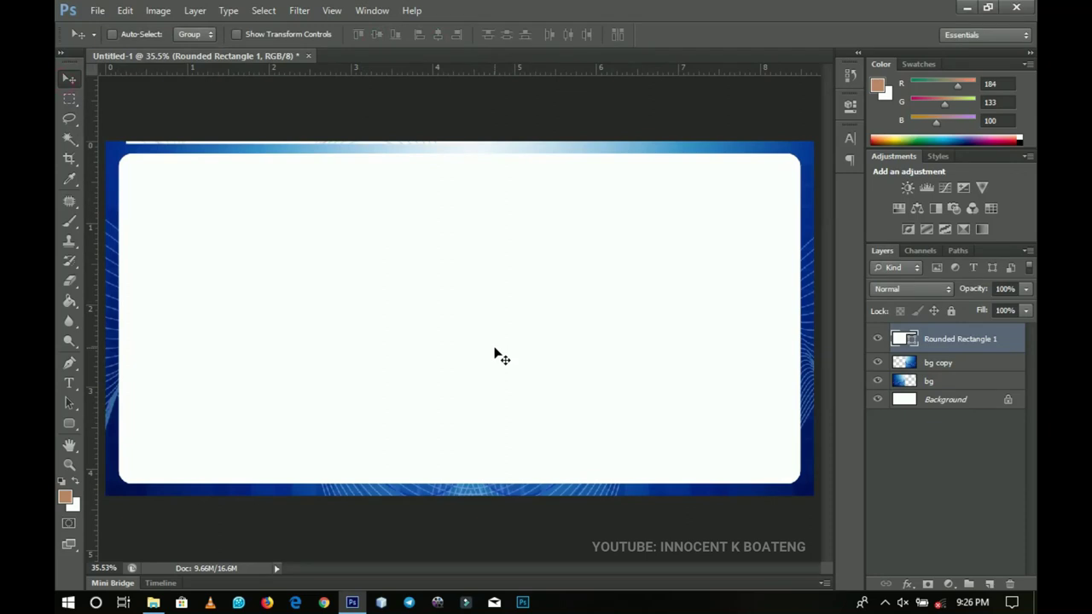
- Add the heading text "GHANA METHODIST STUDENT UNION (GHAMSU)" in Impact 20.65 pt on a new layer above the panel
left_click(69, 384)
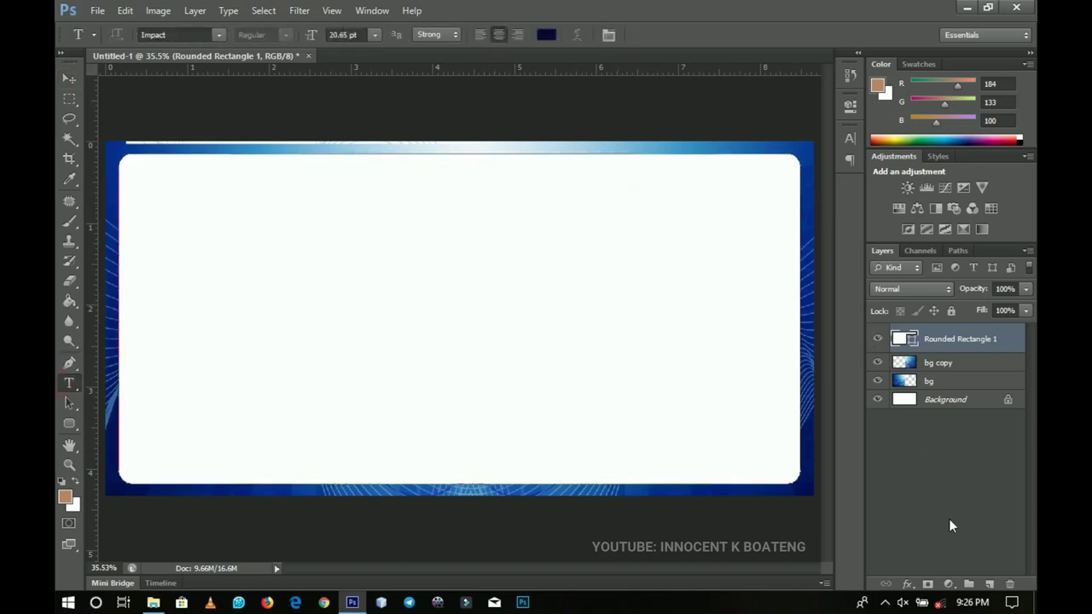
left_click(989, 584)
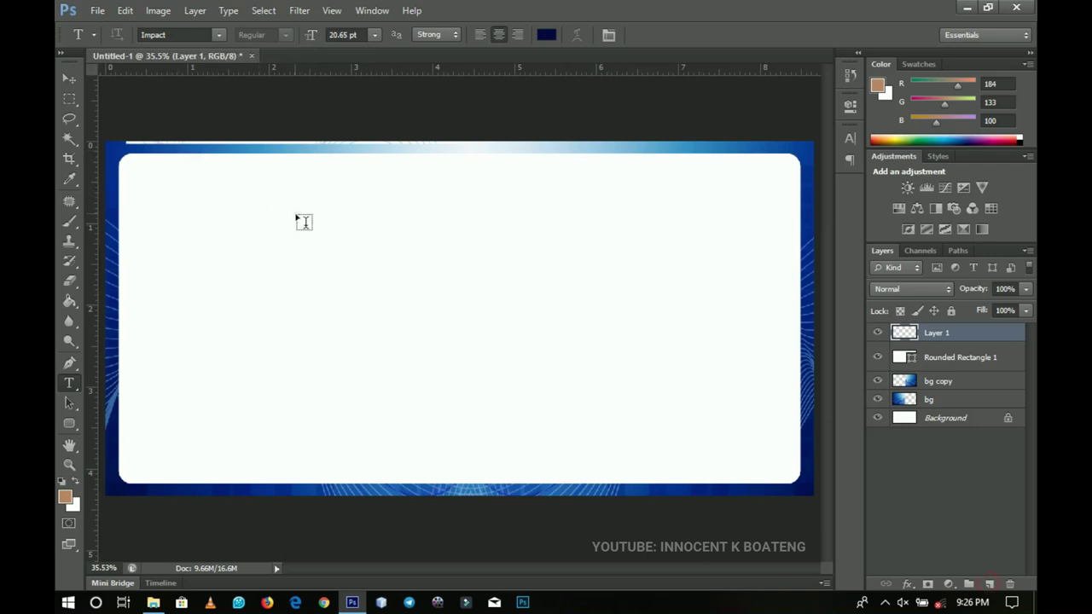
left_click(297, 215)
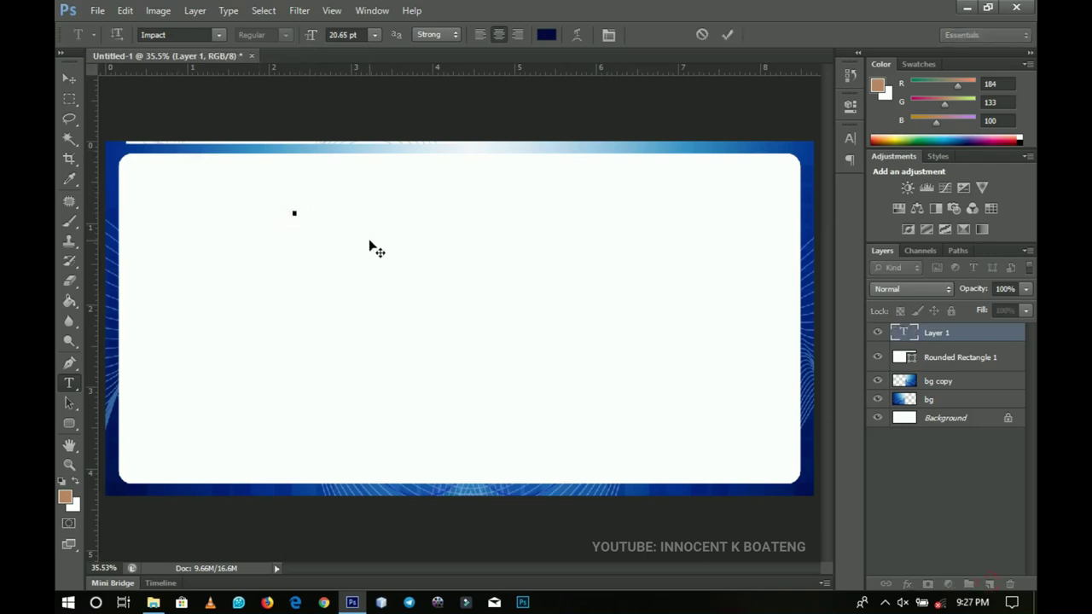
type("GHAM")
key("BackSpace")
key("BackSpace")
type("ANA")
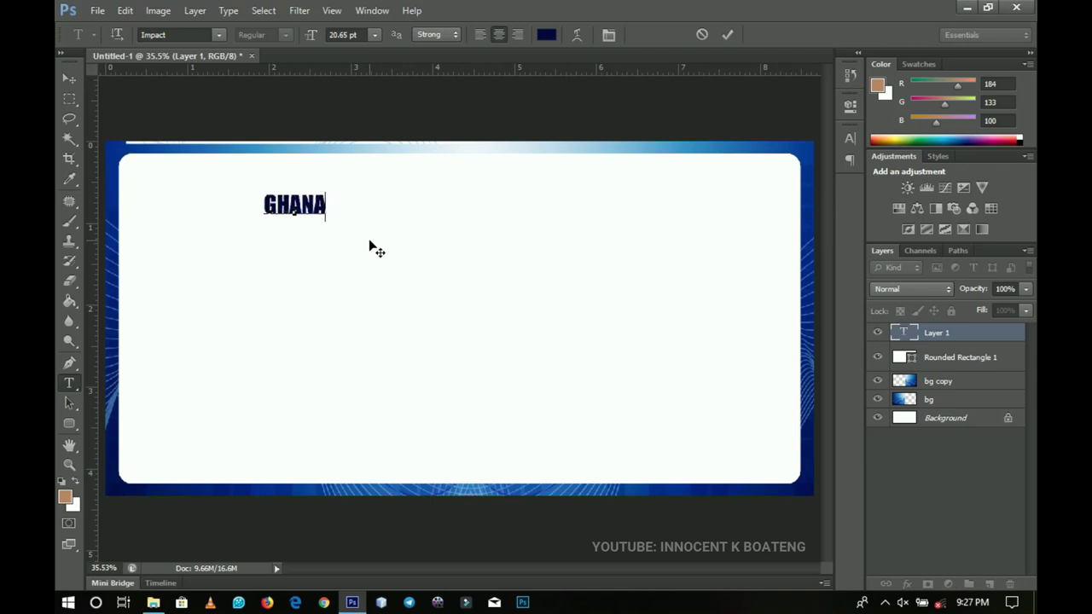
type(" METHODIST")
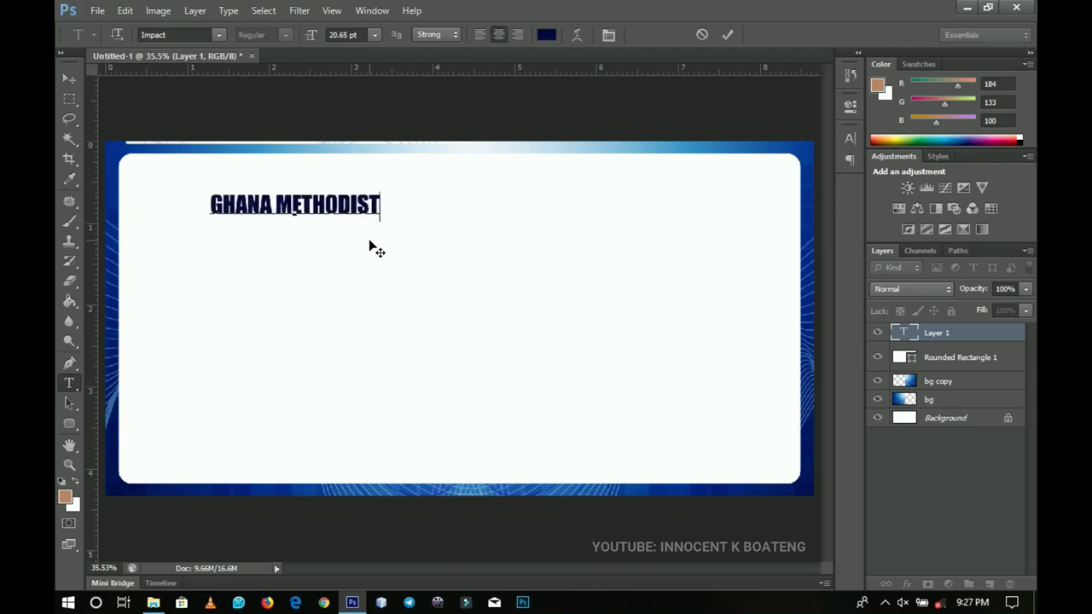
type(" STUDENT UNION (GHAMSU)")
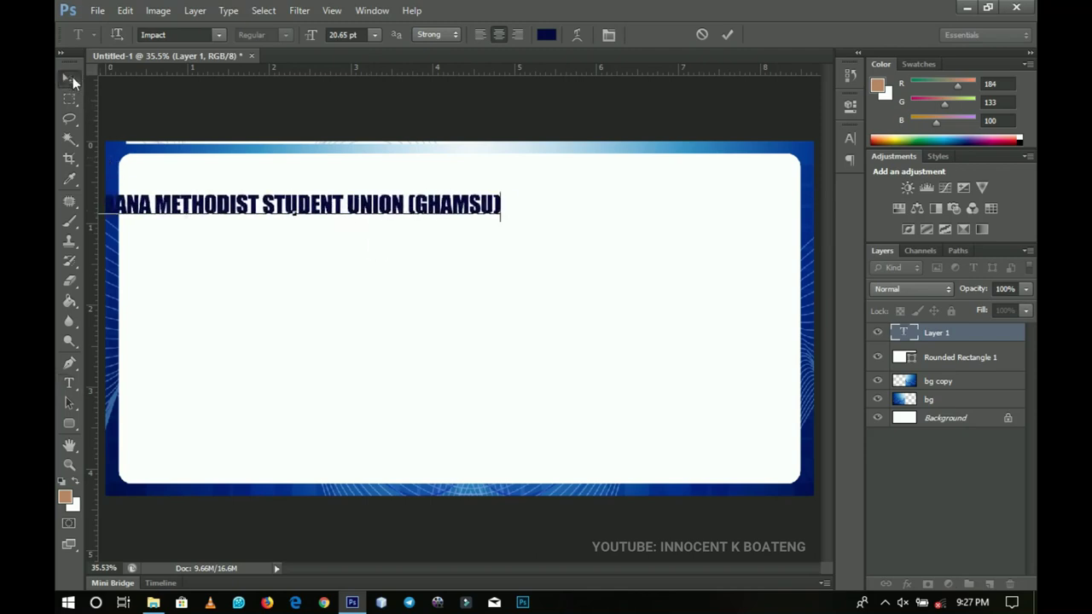
left_click(69, 77)
- Move the heading near the panel's upper edge and center it horizontally on the canvas, leaving nothing selected
left_click_drag(331, 232, 469, 212)
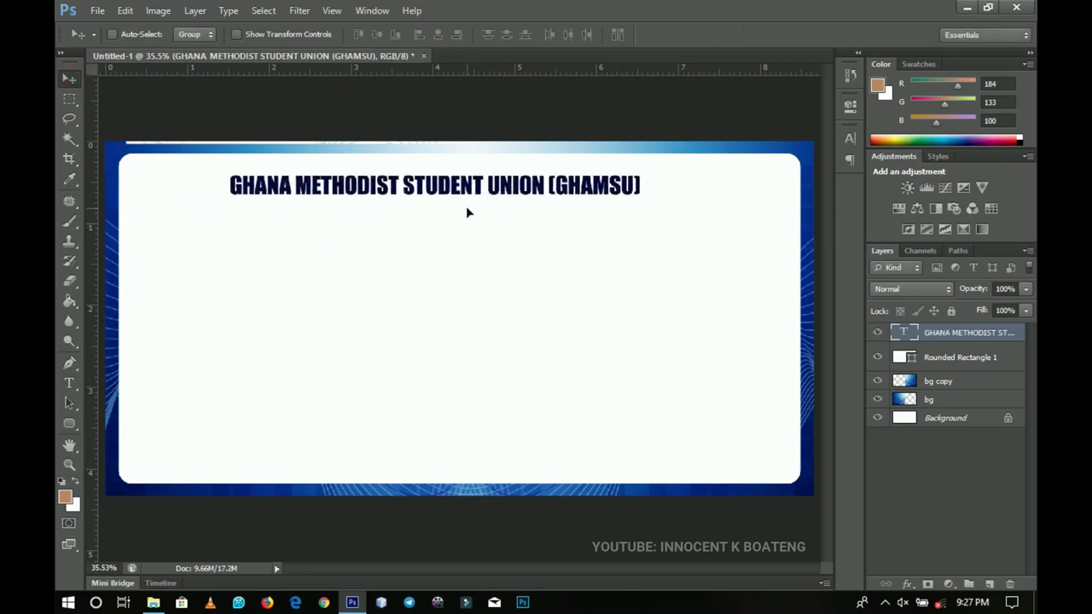
key("ctrl+a")
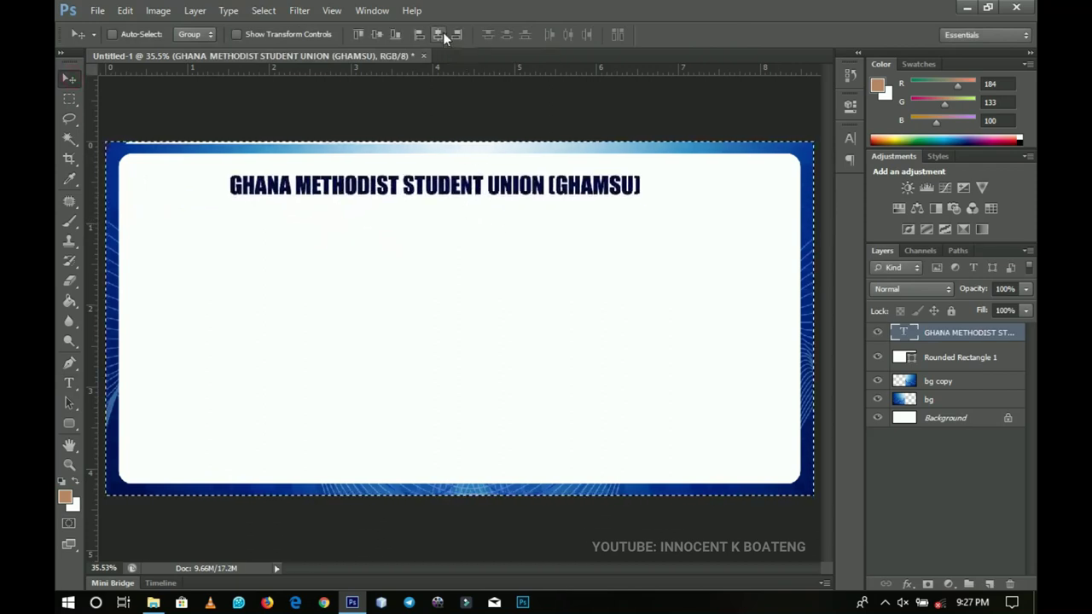
left_click(443, 32)
key("ctrl+d")
- Enlarge the heading to about 139% around its center and duplicate its text layer
key("ctrl+t")
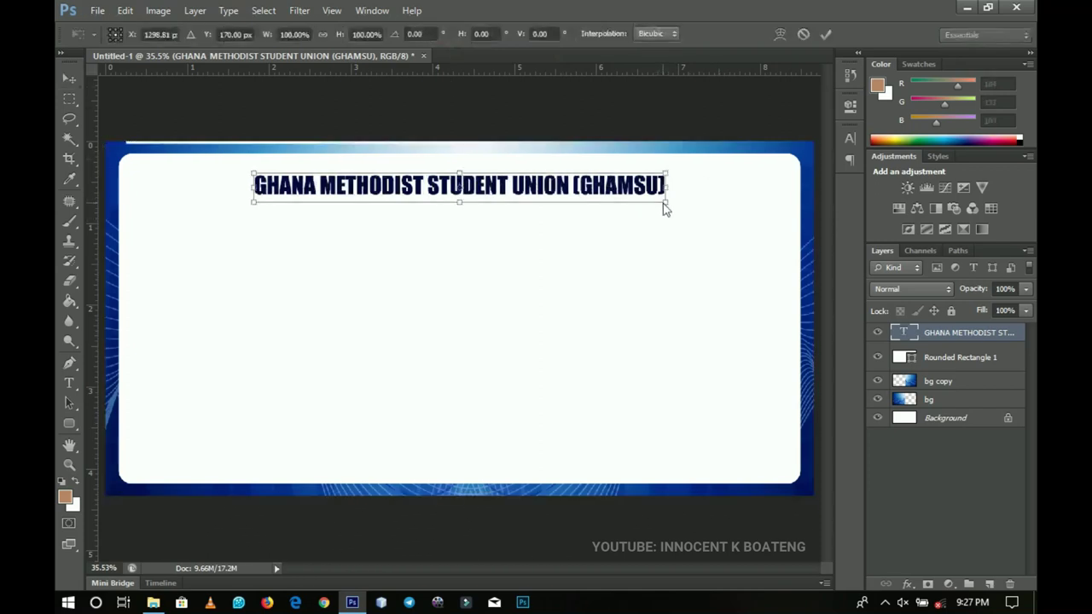
left_click_drag(665, 204, 739, 237)
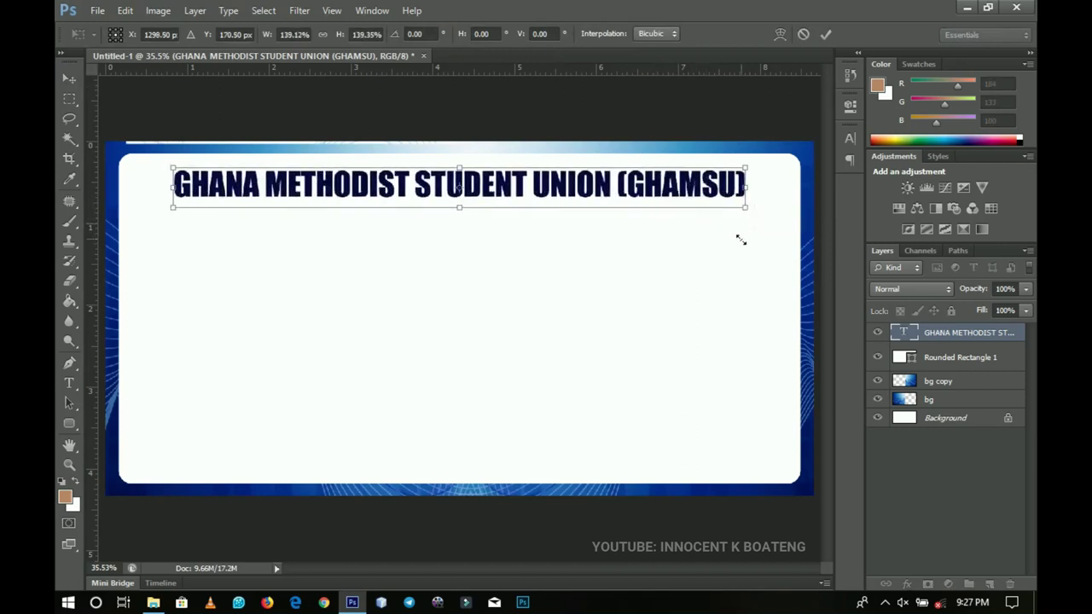
key("Return")
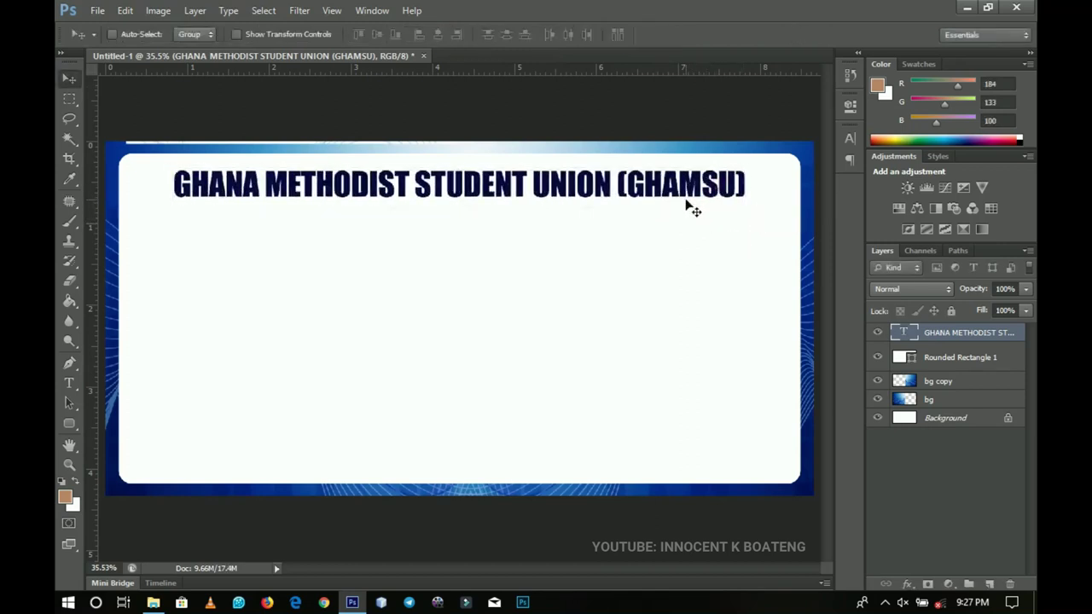
key("ctrl+j")
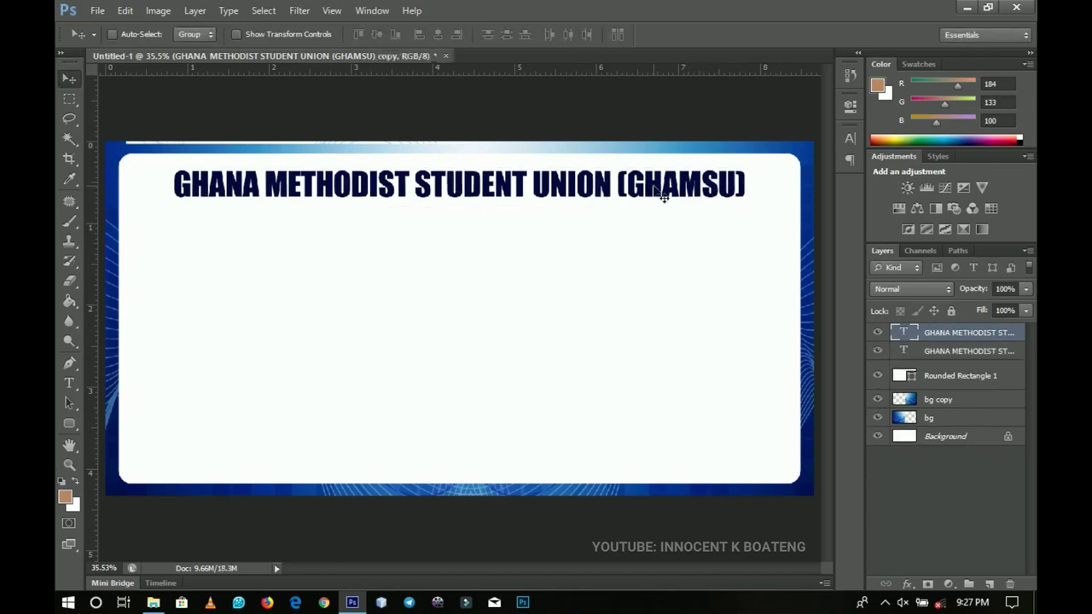
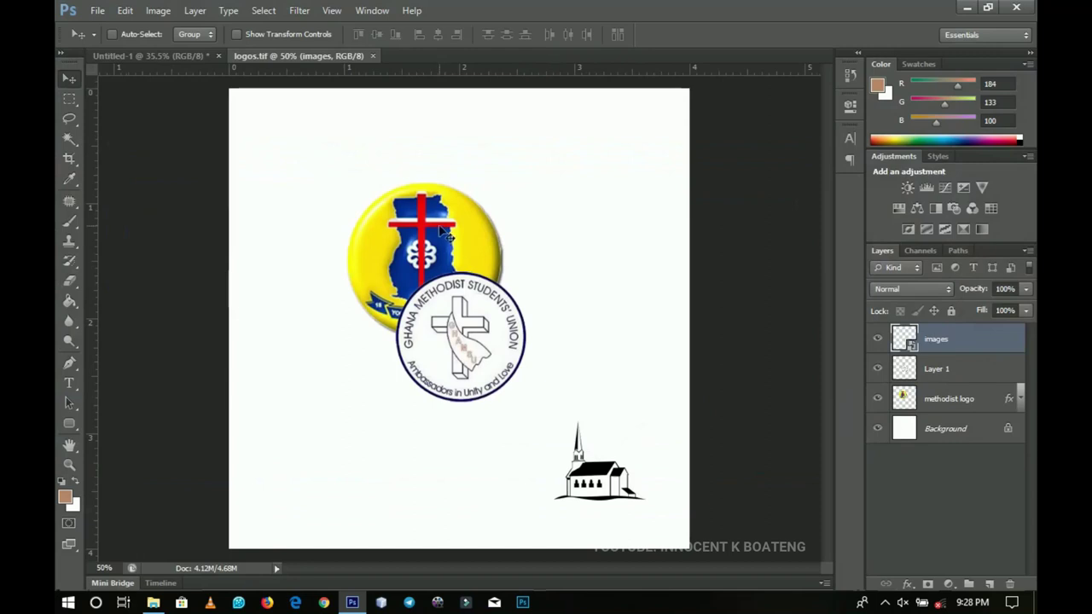
- Copy the methodist logo from logos.tif into the panel's upper-left corner, scale it down, and set horizontal guides at its top and bottom edges
left_click(512, 237)
left_click_drag(526, 287, 199, 240)
key("ctrl+t")
key("Return")
key("ctrl+t")
key("Return")
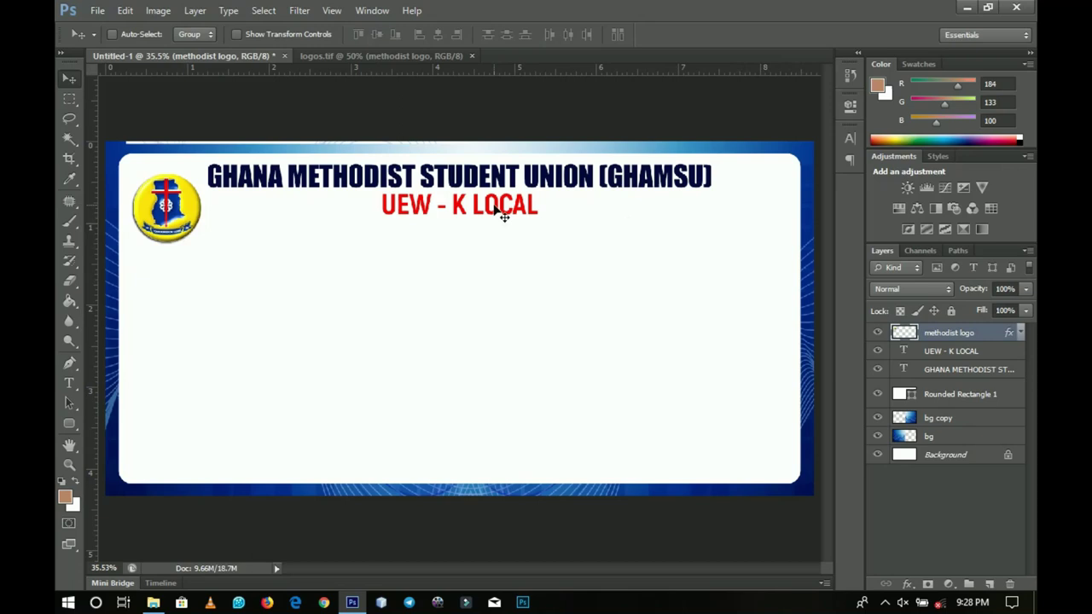
left_click_drag(498, 73, 502, 174)
left_click_drag(508, 75, 496, 245)
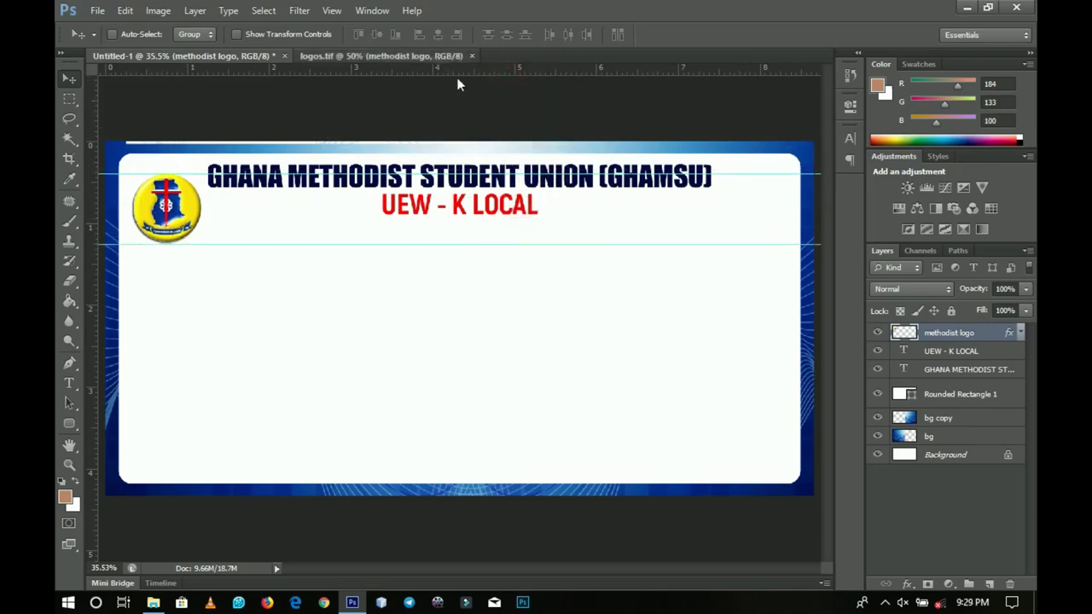
- Copy the round Ghana Methodist Students' Union logo from logos.tif into the panel's upper-right area
left_click(381, 55)
right_click(452, 319)
left_click(478, 331)
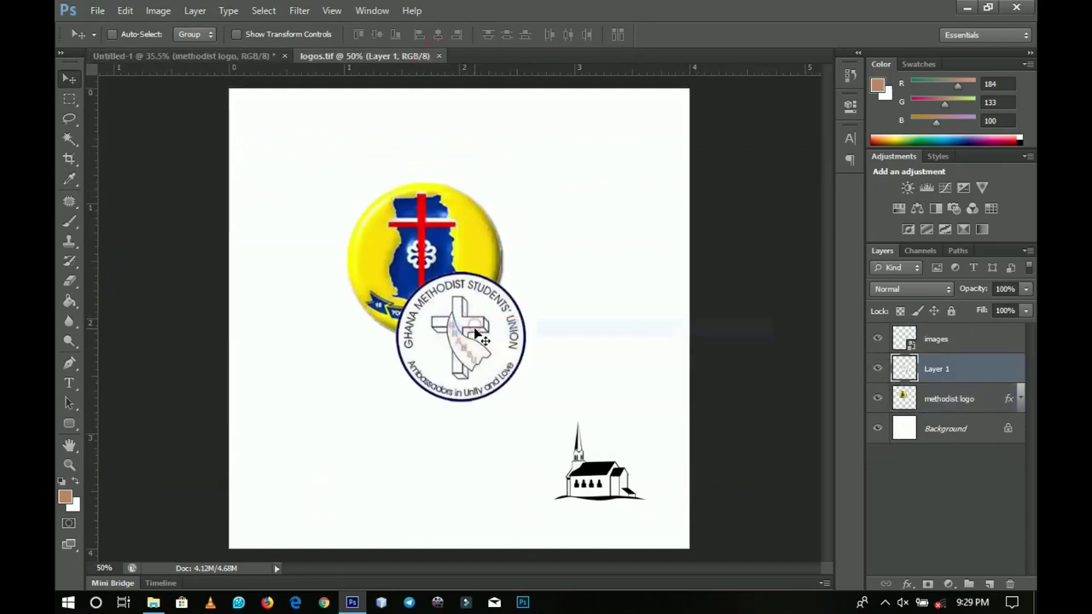
left_click_drag(478, 331, 703, 267)
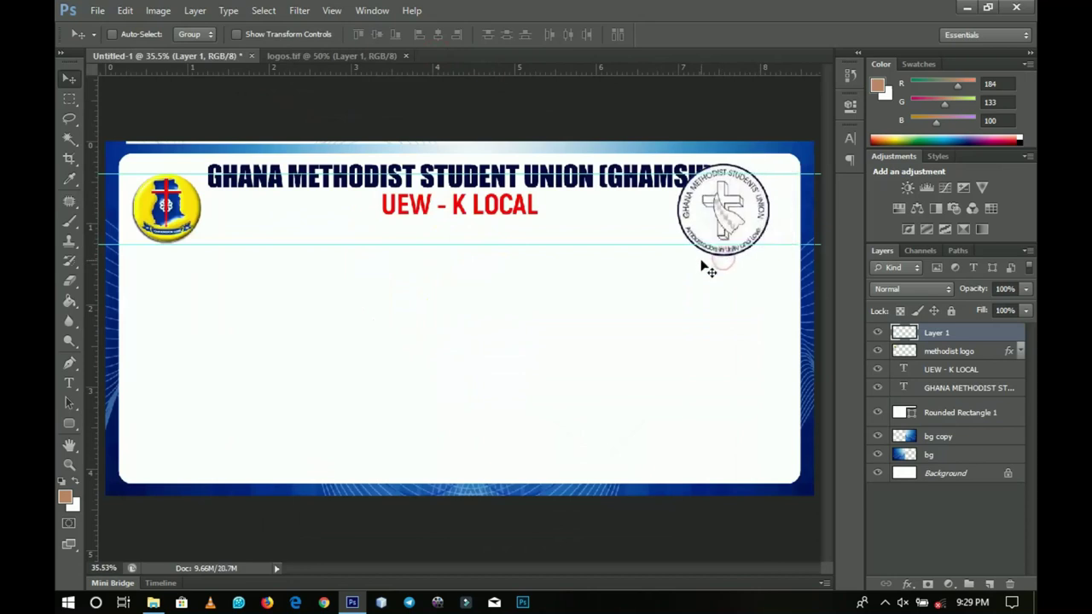
- Scale the students' union logo to fit between the two guides and nudge it left, clear of the heading
key("ctrl+t")
mouse_move(775, 260)
left_mouse_down()
mouse_move(763, 237)
mouse_move(776, 239)
left_mouse_up()
key("Return")
key("Left")
key("Left")
key("Left")
key("Left")
key("Left")
key("Left")
key("Left")
key("Left")
key("Left")
key("Left")
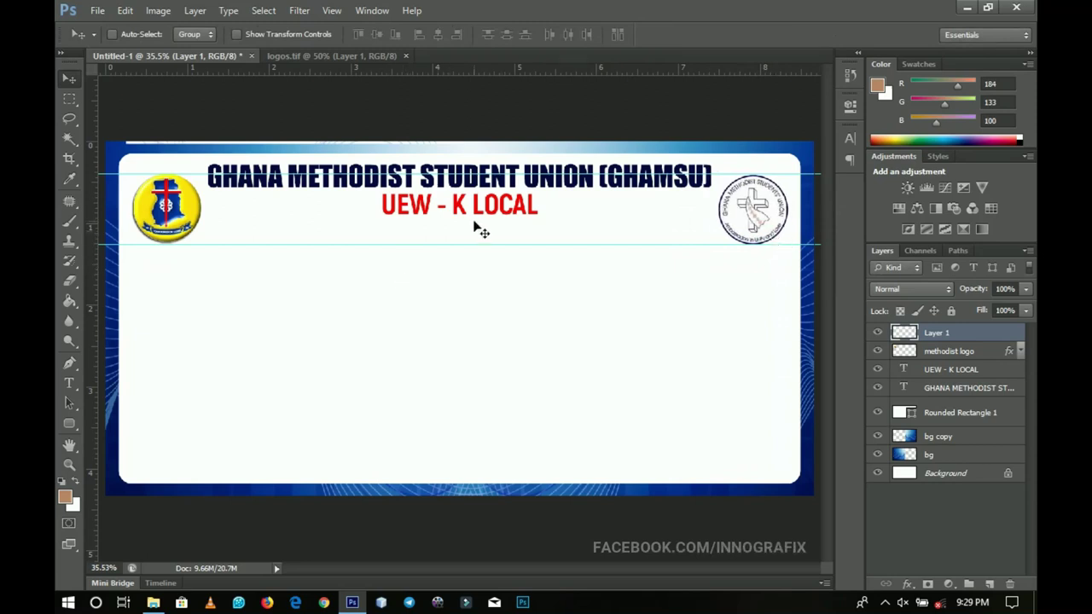
- Remove the horizontal guides and activate the Type tool with the UEW - K LOCAL layer selected
left_click(950, 370)
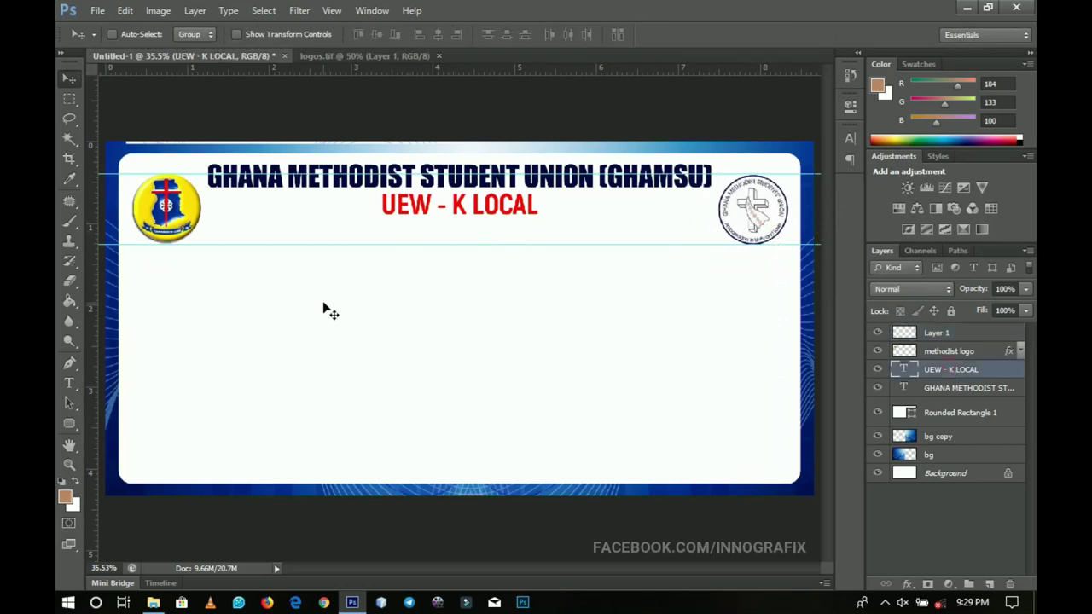
left_click_drag(396, 246, 404, 61)
left_click(69, 384)
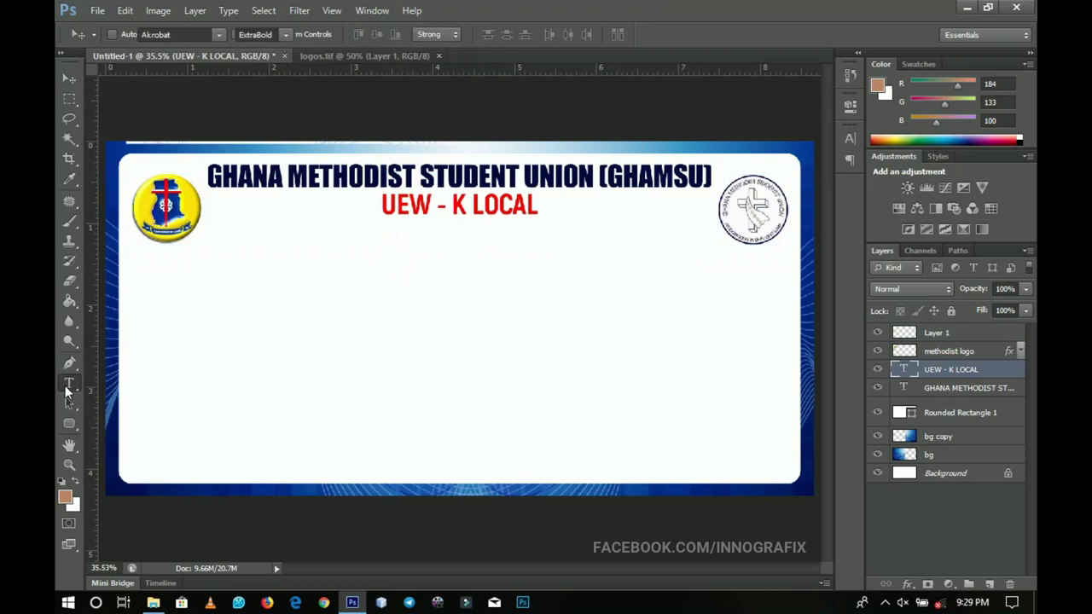